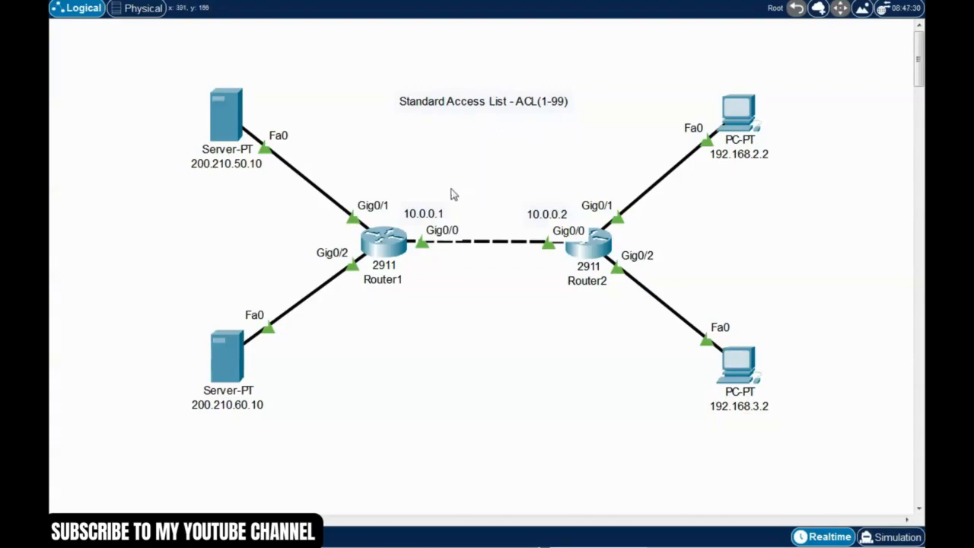
drag(150, 74, 832, 469)
click(592, 399)
drag(145, 66, 837, 453)
click(642, 409)
drag(126, 72, 709, 455)
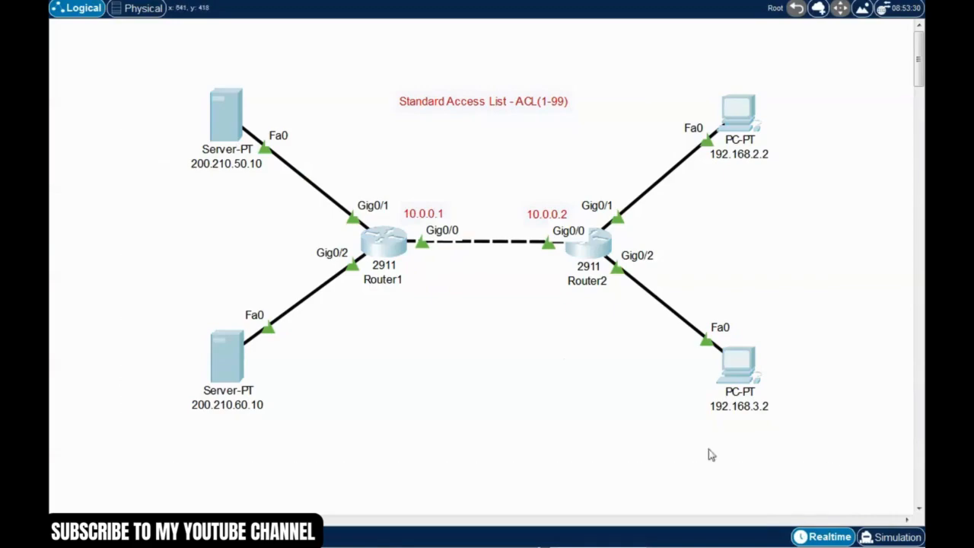
click(598, 413)
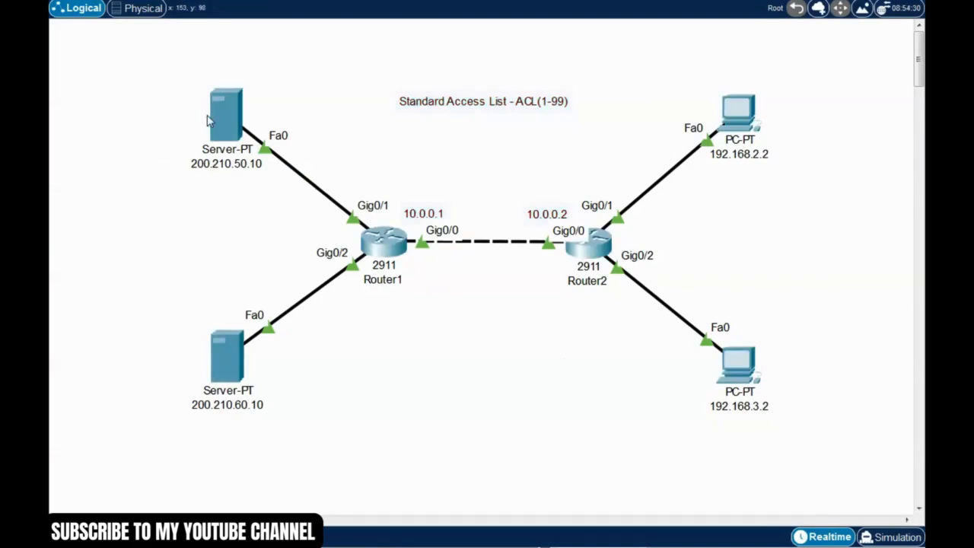
drag(153, 75, 273, 207)
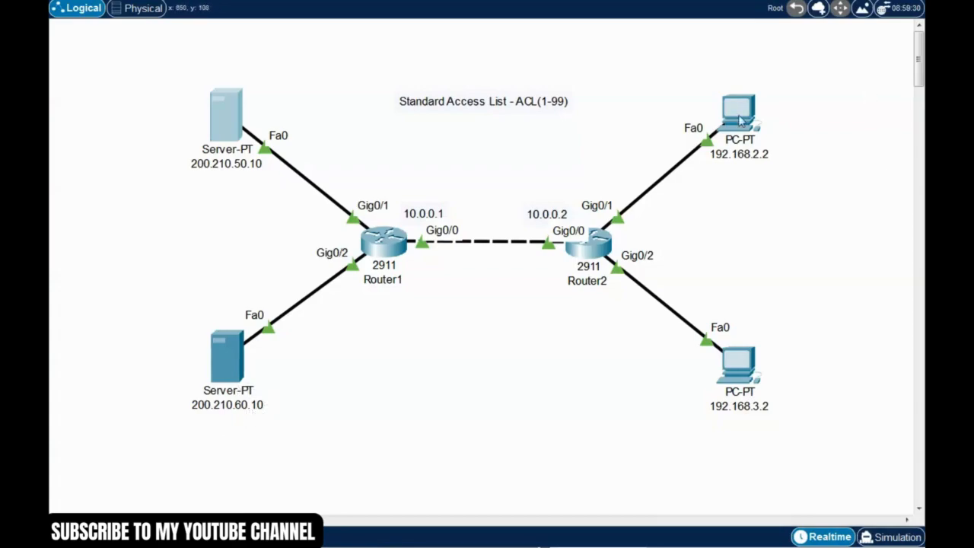
drag(811, 440, 696, 59)
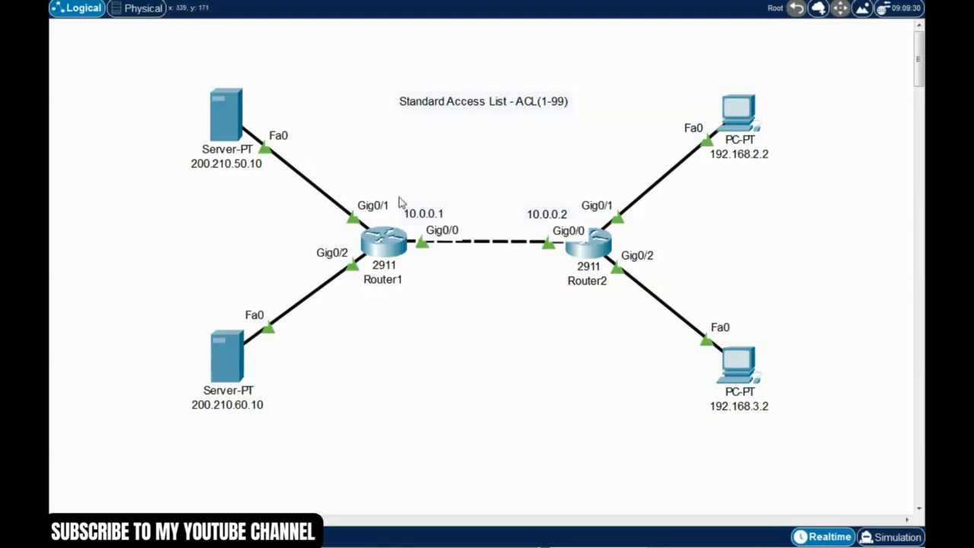
mouse_move(134, 60)
mouse_down()
mouse_move(693, 412)
mouse_move(874, 495)
mouse_up()
click(598, 387)
drag(148, 61, 838, 486)
click(593, 382)
Step: Open the command prompt of PC 192.168.2.2 and ping the server at 200.210.50.10
click(740, 114)
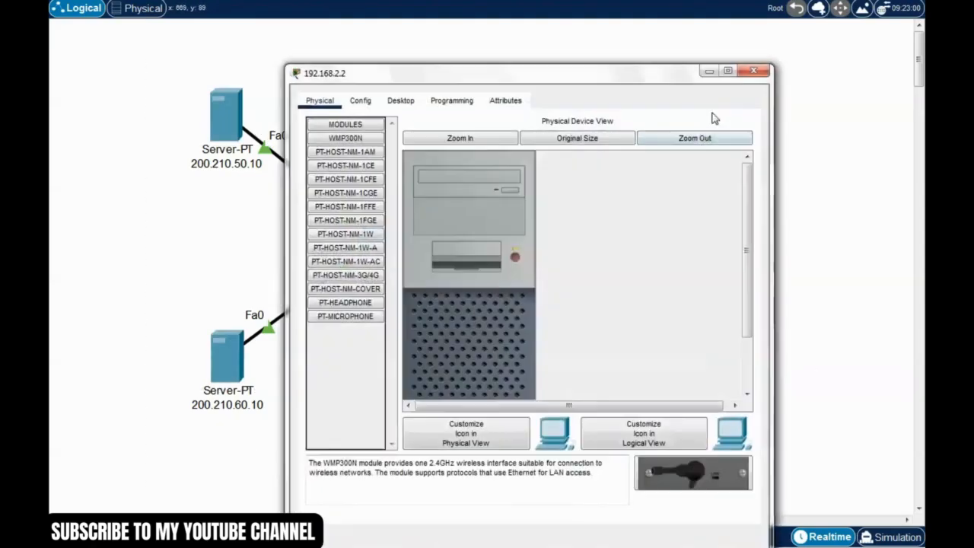
drag(668, 67, 728, 69)
click(461, 82)
click(662, 150)
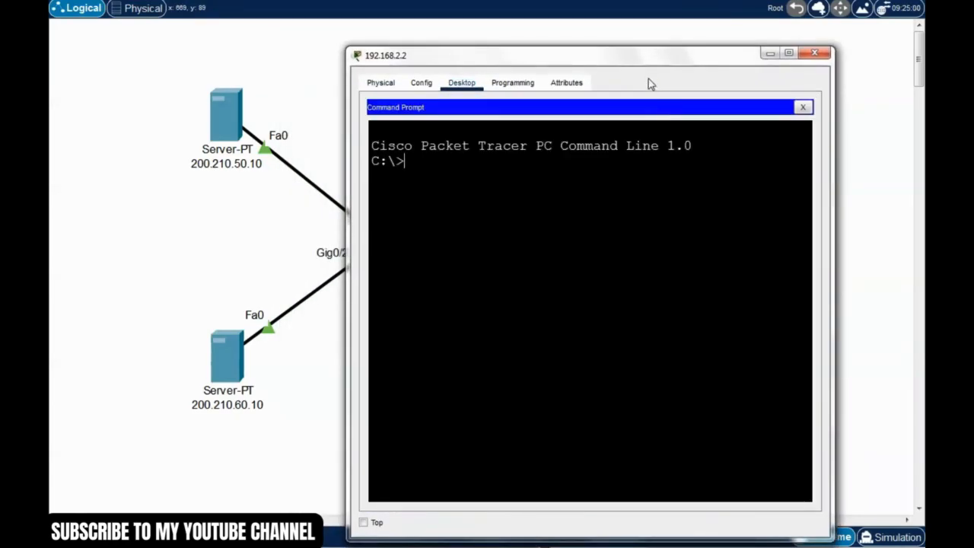
drag(650, 56, 684, 37)
text(ping 200.210.50.10)
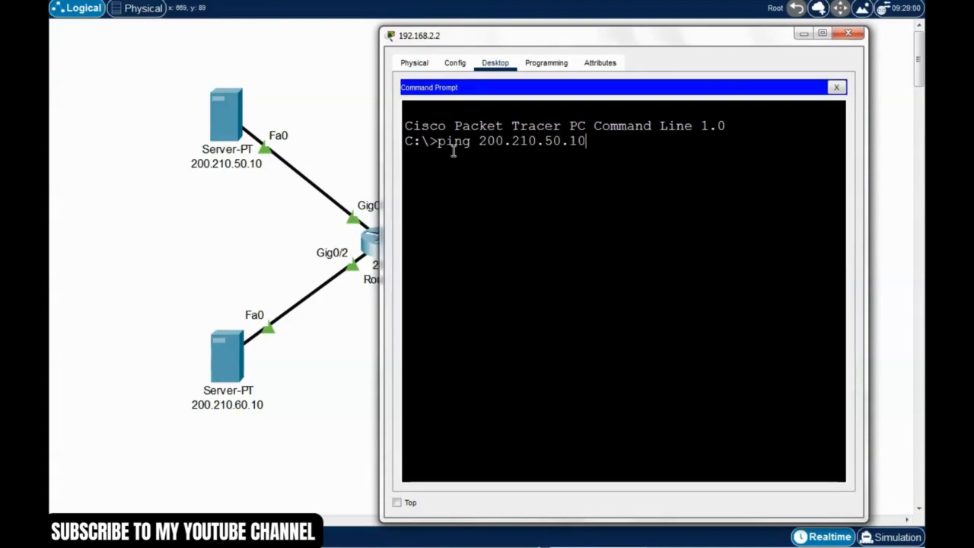
key(Return)
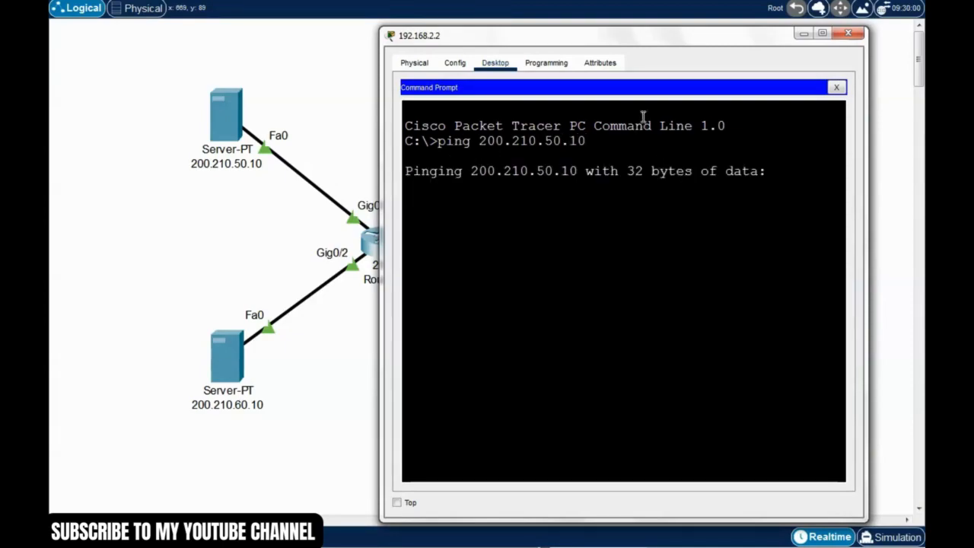
drag(645, 52, 675, 65)
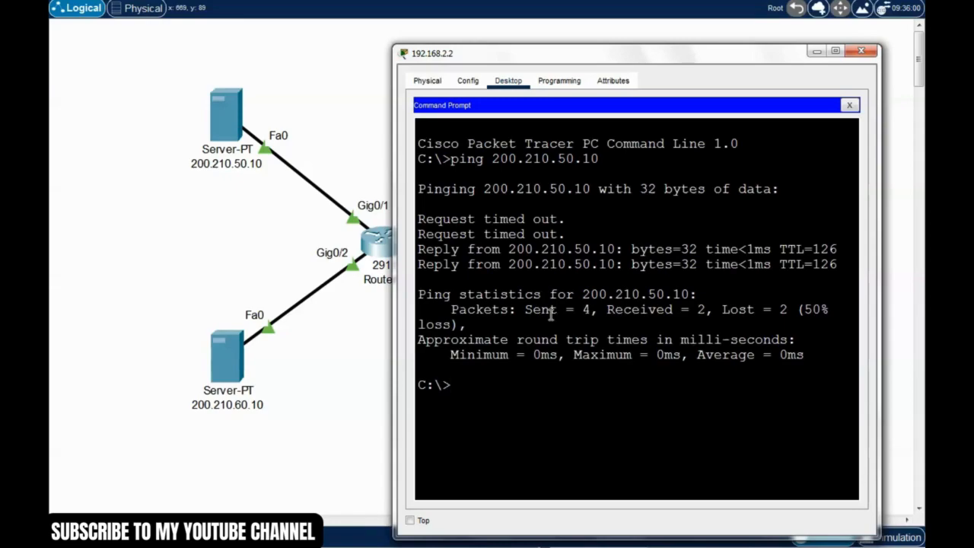
Step: Ping the server at 200.210.60.10 from PC 192.168.2.2 and close the PC's window
key(Up)
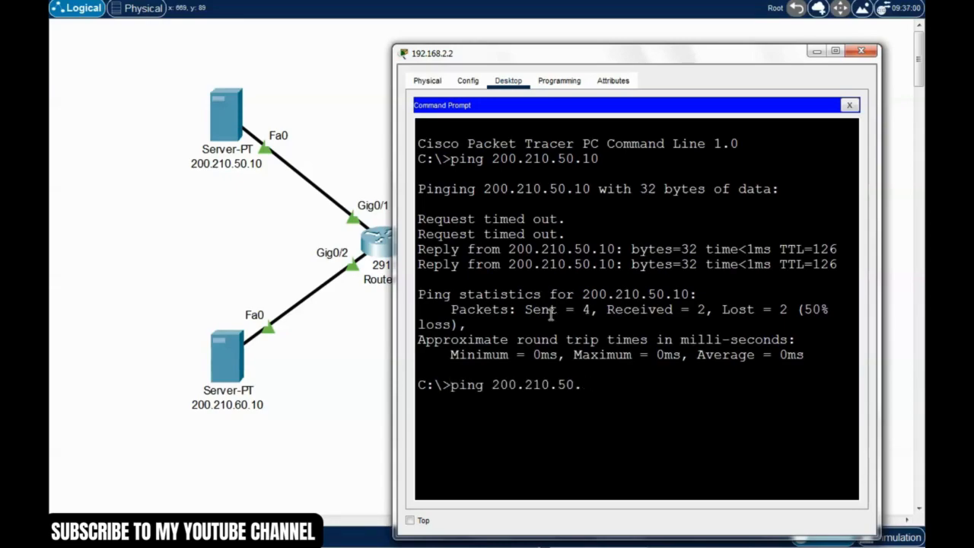
text(60.10)
key(Return)
drag(678, 59, 631, 41)
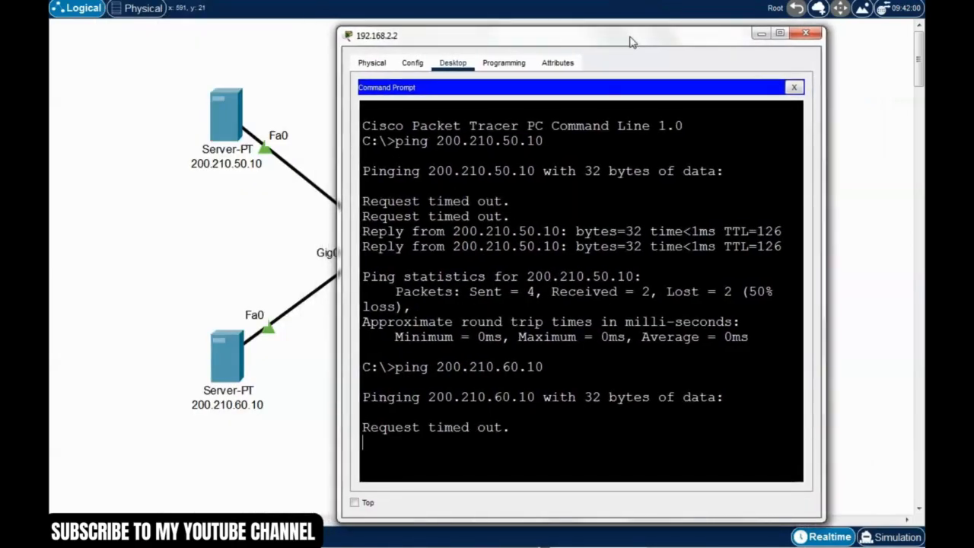
drag(652, 50, 585, 44)
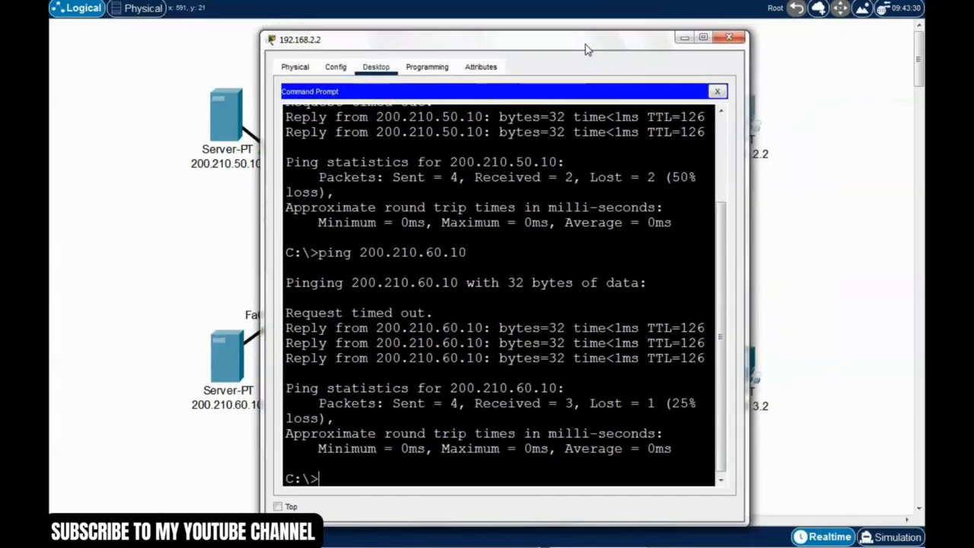
click(728, 36)
drag(762, 465, 713, 413)
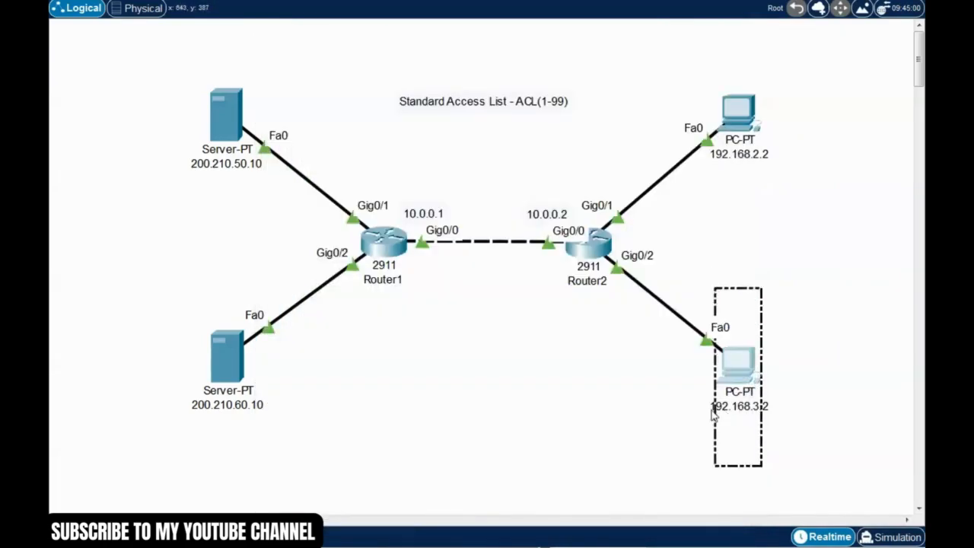
click(675, 397)
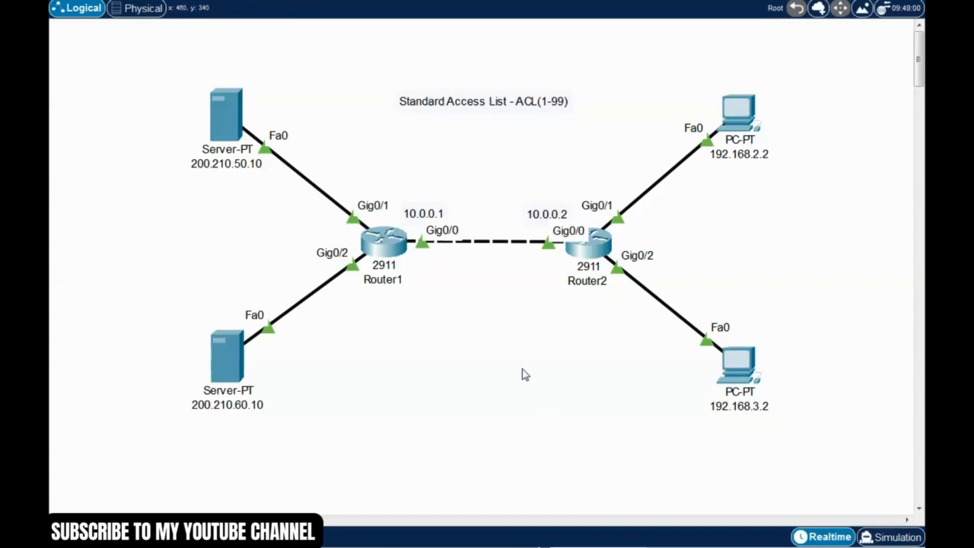
drag(672, 63, 799, 495)
drag(691, 53, 779, 491)
Step: Add a text note reading "Permit" below PC 192.168.2.2 in the topology
click(718, 171)
text(Permit)
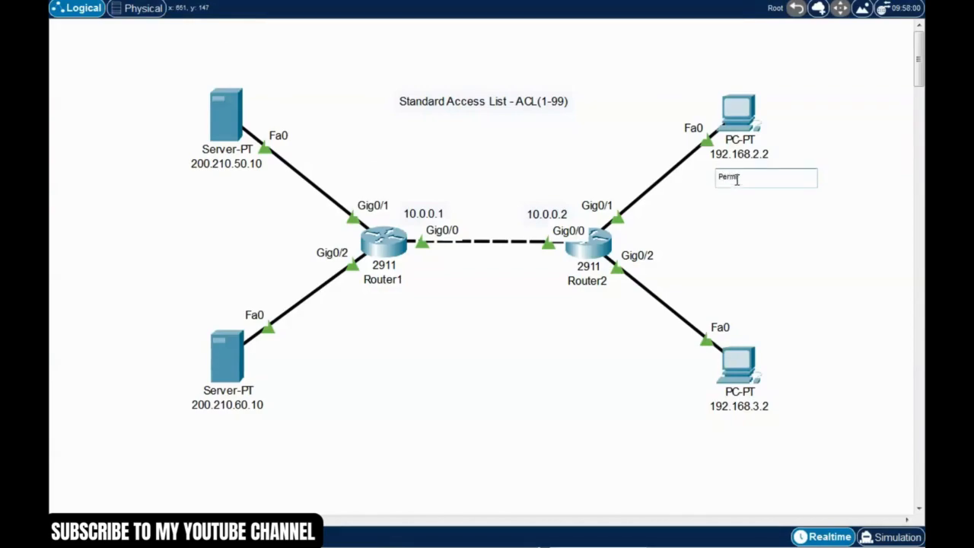
click(761, 226)
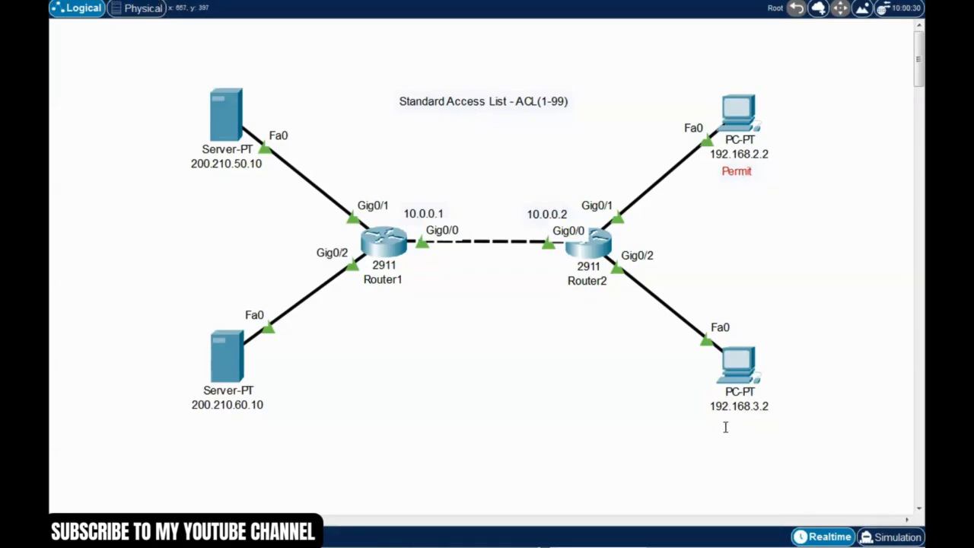
Step: Add a text note reading "Deny" and position it just below PC 192.168.3.2
click(726, 427)
click(688, 439)
key(Escape)
drag(744, 435, 743, 427)
click(661, 420)
drag(138, 299, 261, 430)
drag(138, 78, 276, 206)
drag(160, 274, 266, 407)
click(397, 334)
mouse_move(370, 257)
drag(429, 370, 369, 197)
click(484, 312)
Step: Open Router1's command line and enter global configuration mode with enable and conf t
click(386, 252)
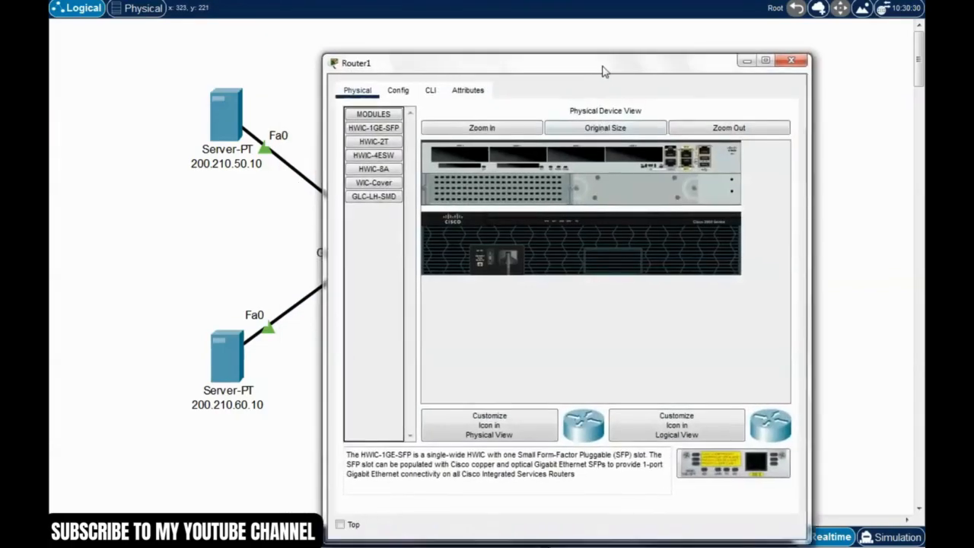
drag(602, 71, 695, 33)
click(522, 52)
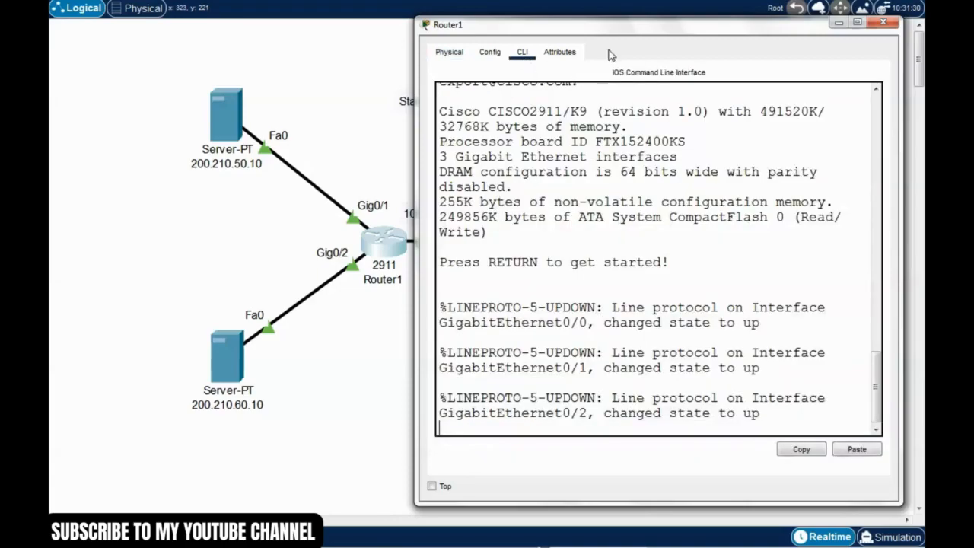
key(Return)
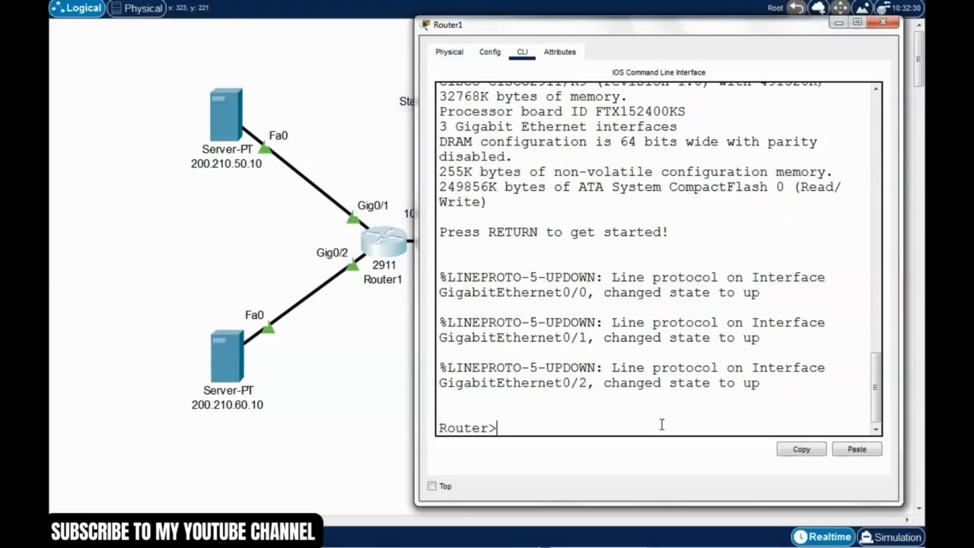
text(enable)
key(Return)
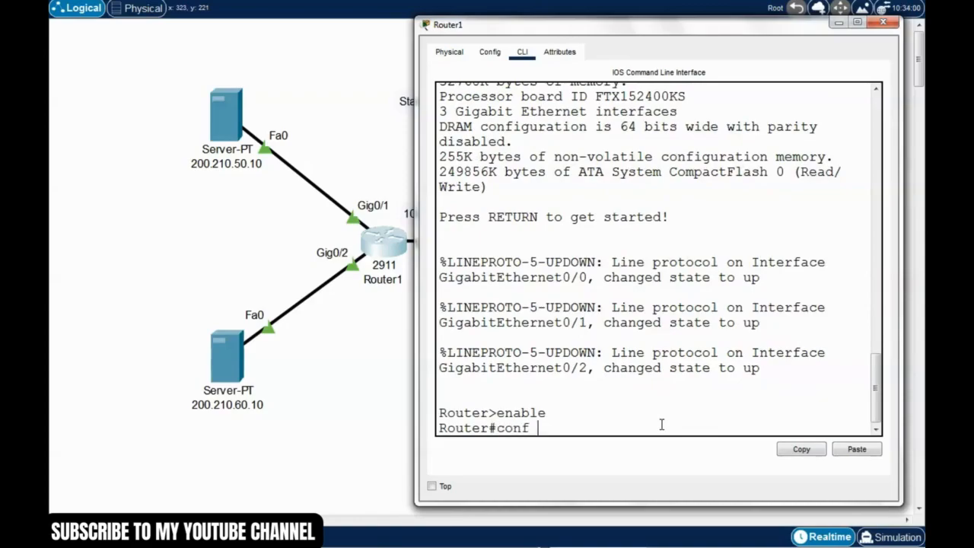
text(conf t)
key(Return)
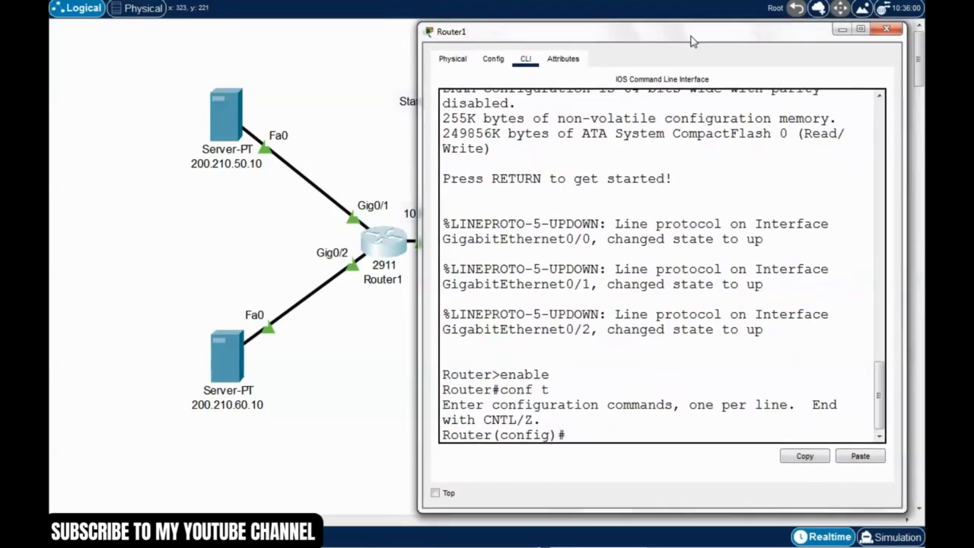
Step: Begin an access-list 1 command on Router1 and list the actions it accepts
text(access-lis)
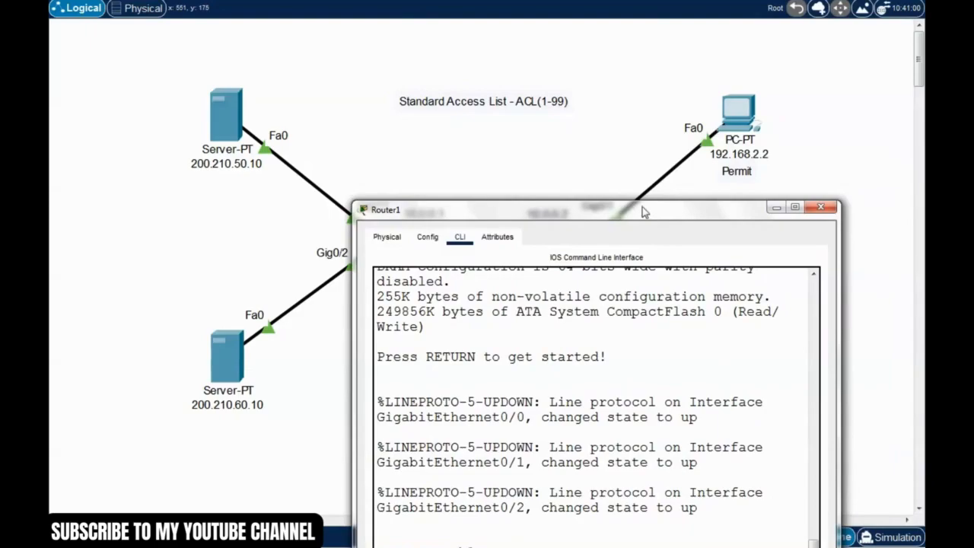
drag(653, 214, 704, 53)
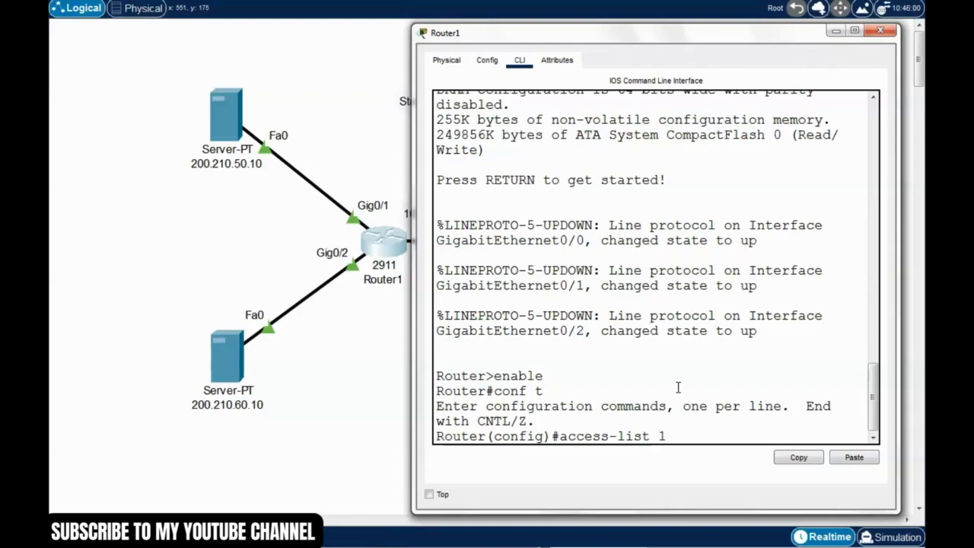
text(?)
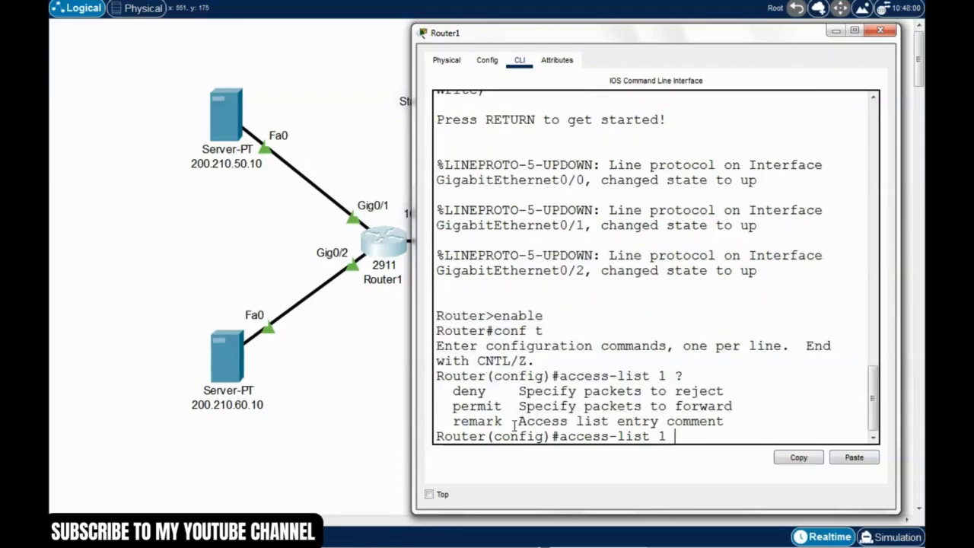
drag(727, 420, 503, 407)
click(452, 390)
click(490, 410)
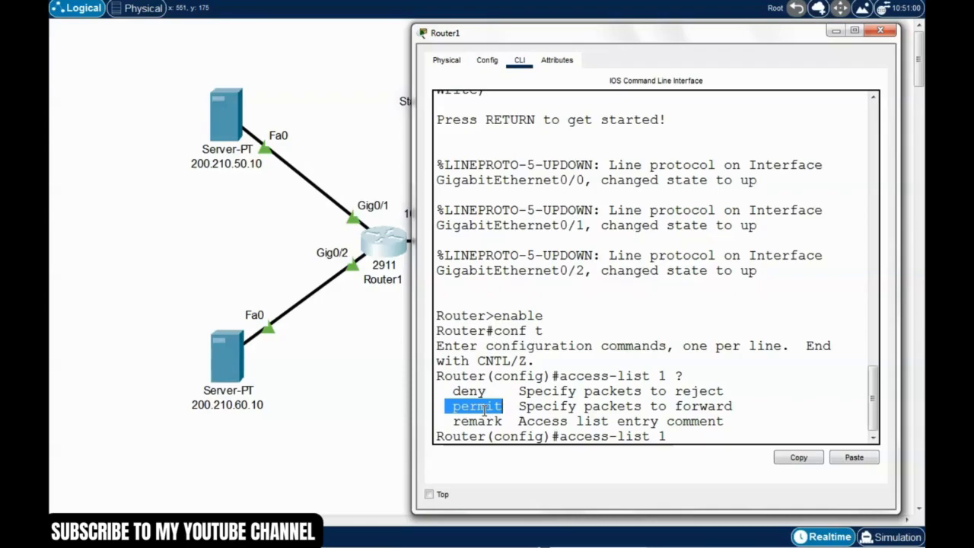
click(471, 404)
double_click(490, 390)
Step: Extend the access-list 1 command with deny and list the source options it accepts
click(675, 436)
text(den)
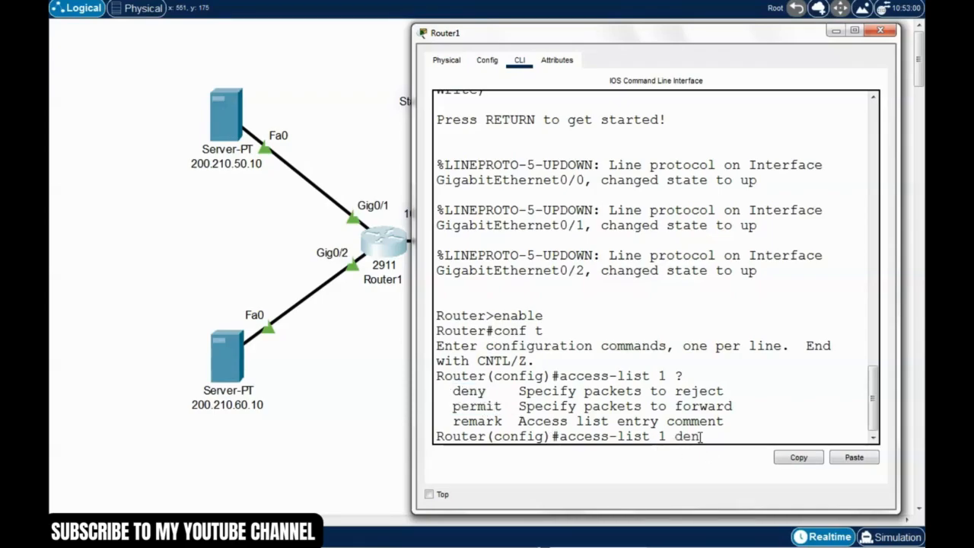
text(y ?)
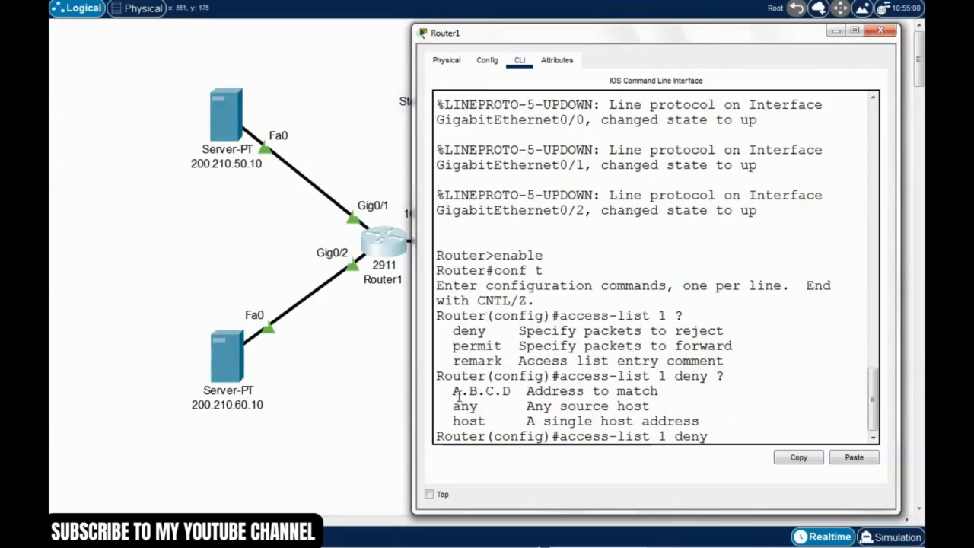
drag(453, 391, 512, 390)
click(494, 406)
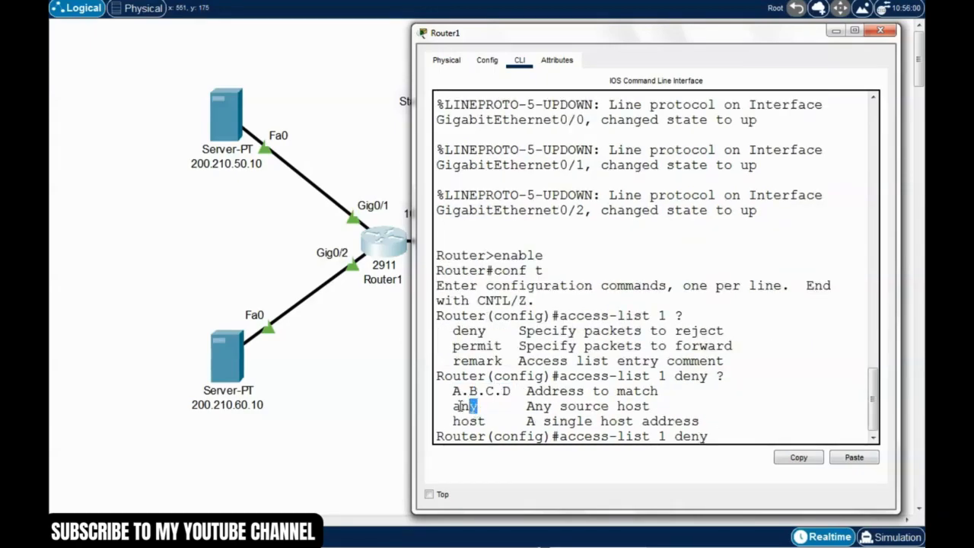
drag(452, 405, 492, 406)
click(496, 415)
Step: Complete the access-list 1 deny rule on Router1 with host 192.168.3.2 as its source
drag(705, 38, 698, 449)
drag(577, 449, 616, 58)
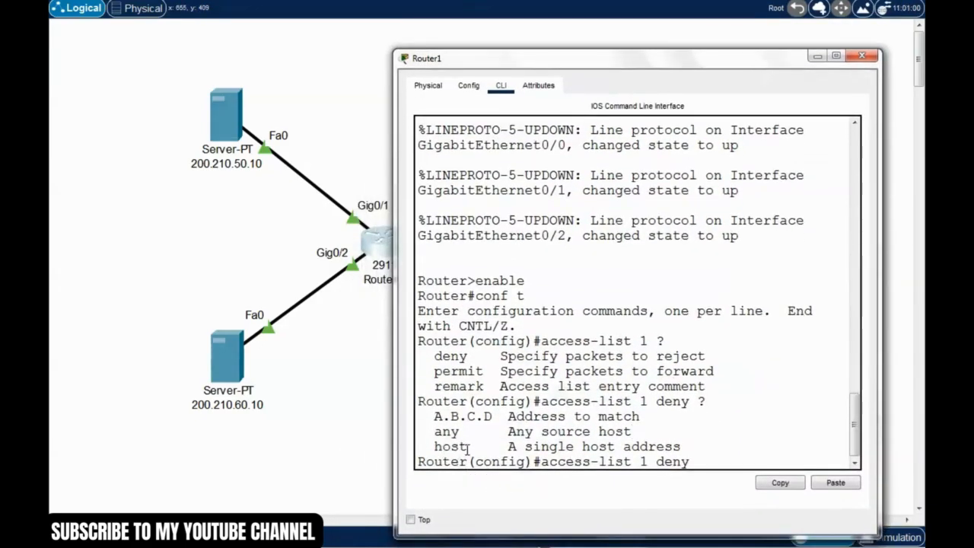
drag(466, 449, 430, 449)
click(710, 464)
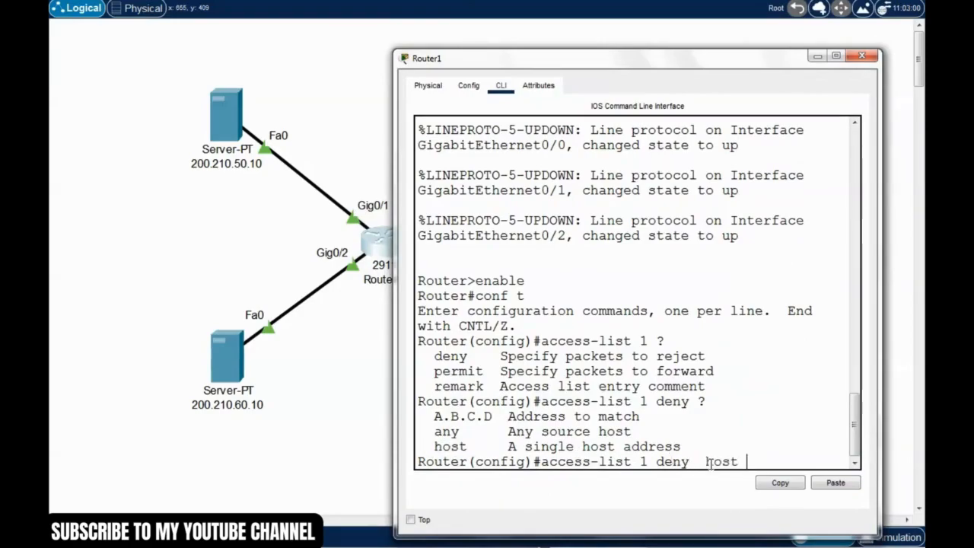
drag(765, 67, 770, 482)
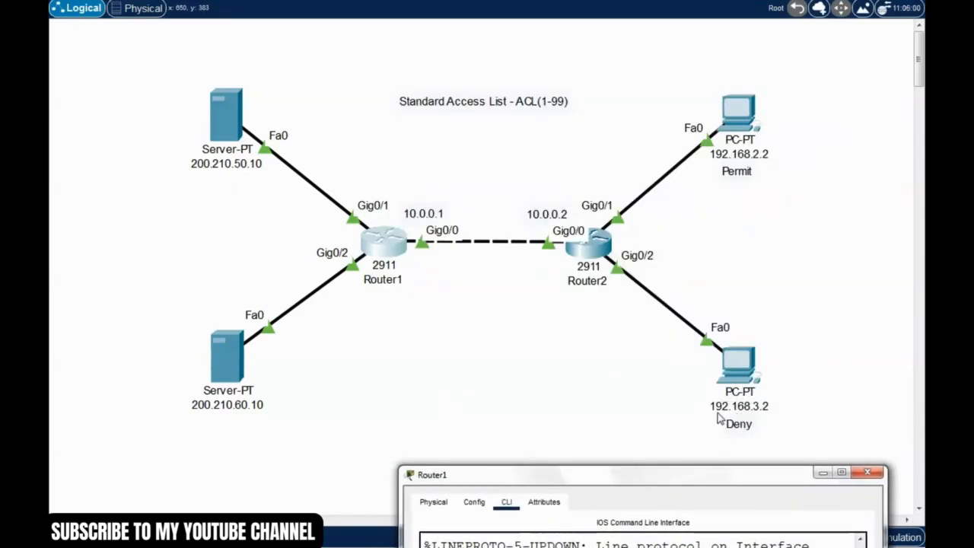
drag(766, 477, 709, 85)
drag(831, 442, 843, 442)
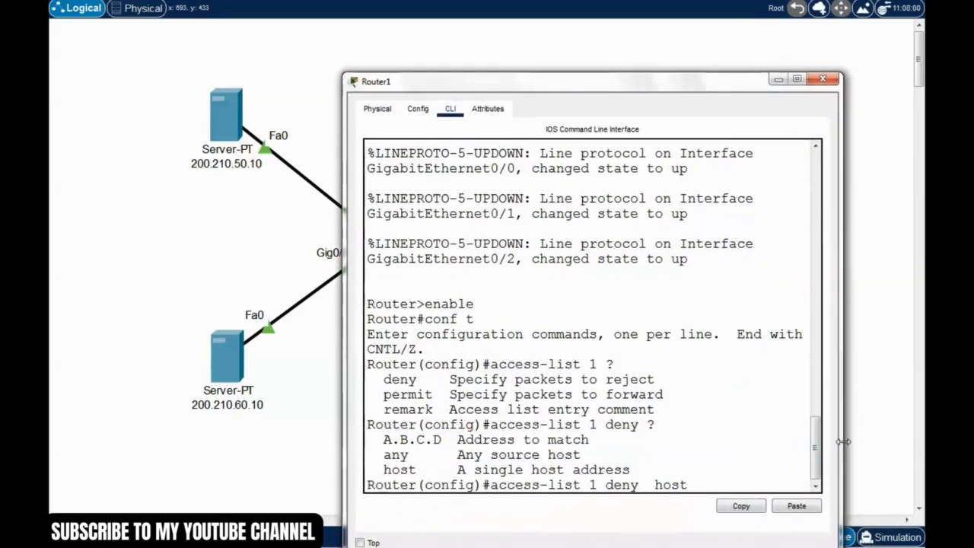
text(168.3.2)
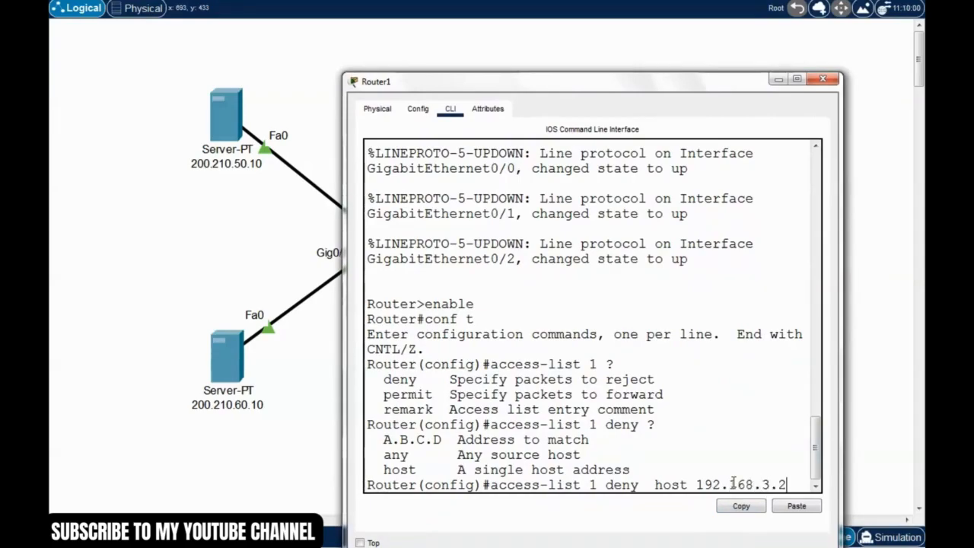
key(Return)
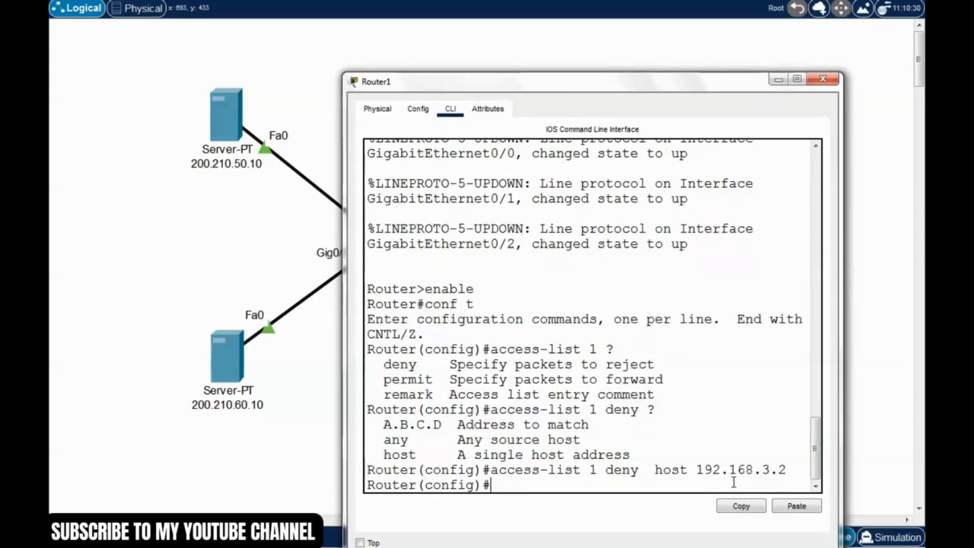
Step: Add the rule access-list 1 permit any on Router1 to allow all other sources
drag(654, 89, 694, 54)
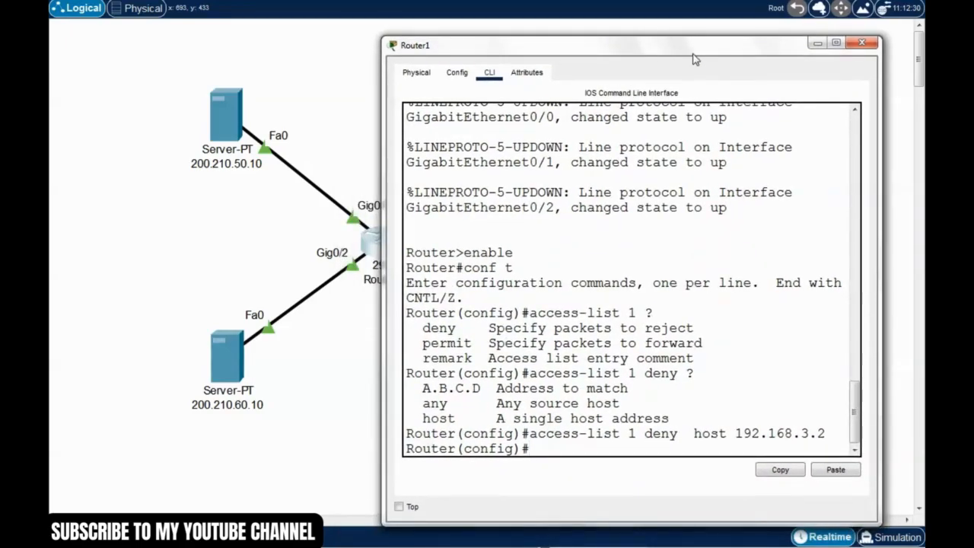
text(access-list)
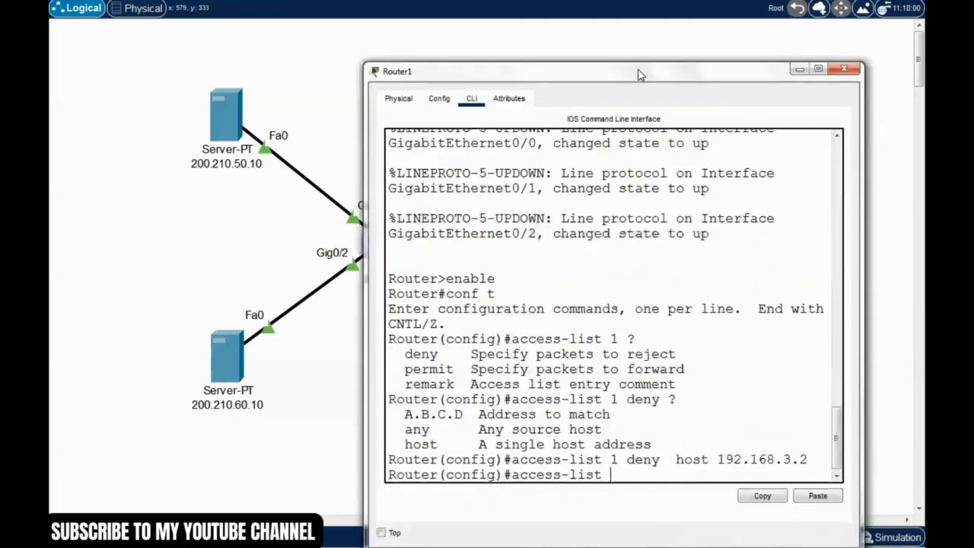
drag(642, 76, 637, 50)
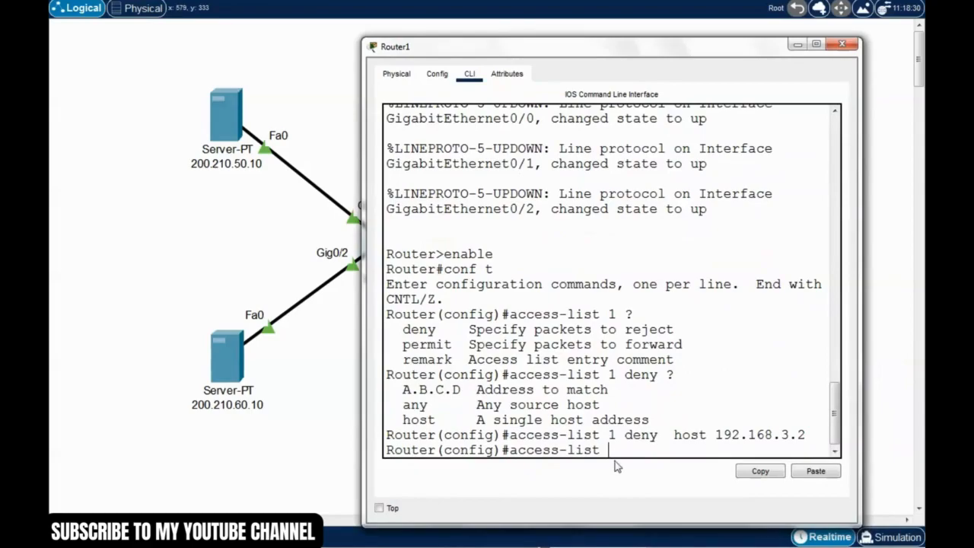
text(perm)
key(BackSpace)
key(BackSpace)
text(mit)
key(Return)
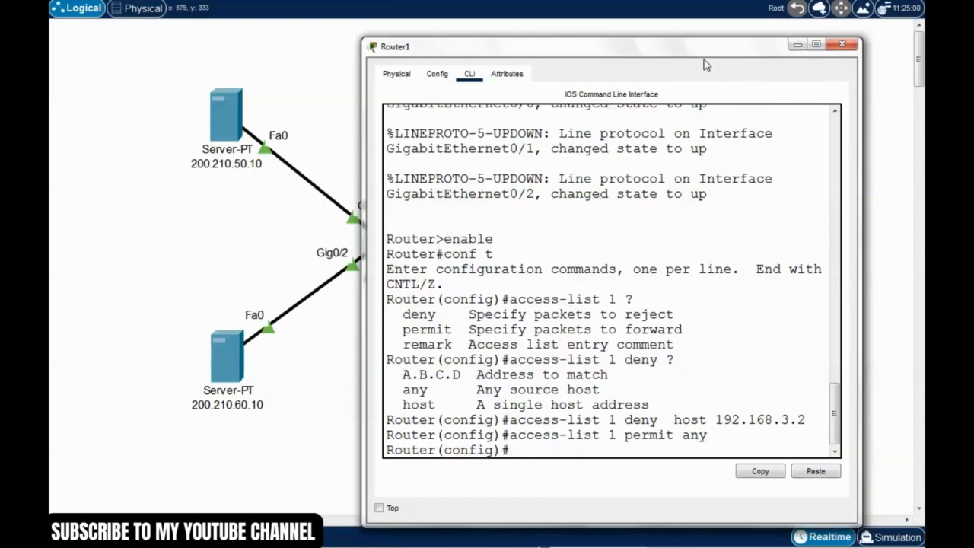
Step: Leave global configuration mode on Router1 and save the access list with the write command
drag(703, 59, 591, 458)
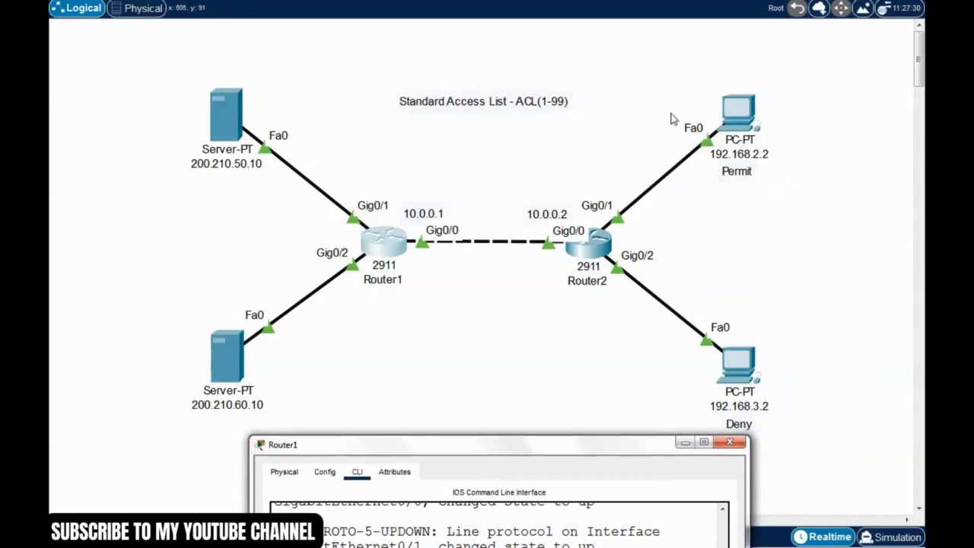
drag(670, 59, 788, 248)
key(alt+Tab)
drag(624, 446, 662, 81)
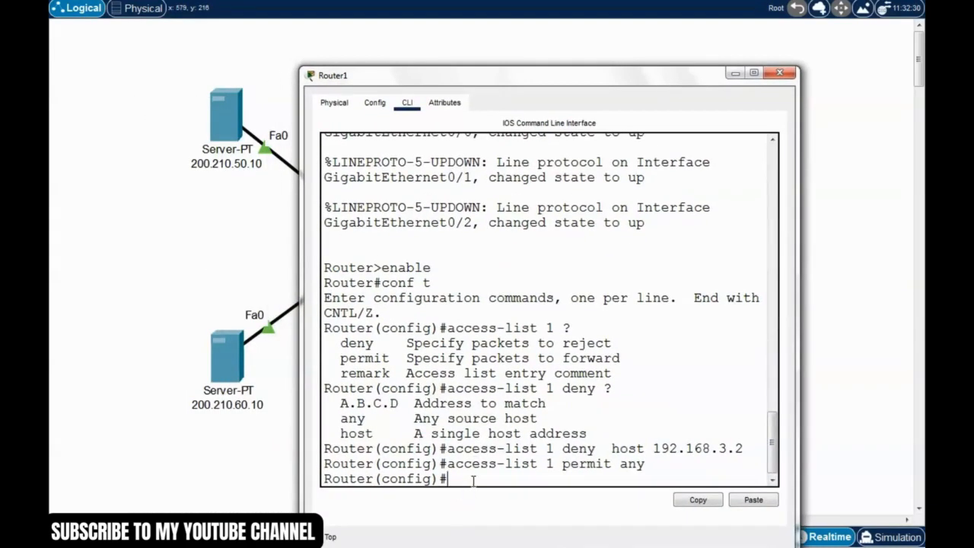
key(ctrl+z)
key(Return)
text(writ)
text(e)
key(Return)
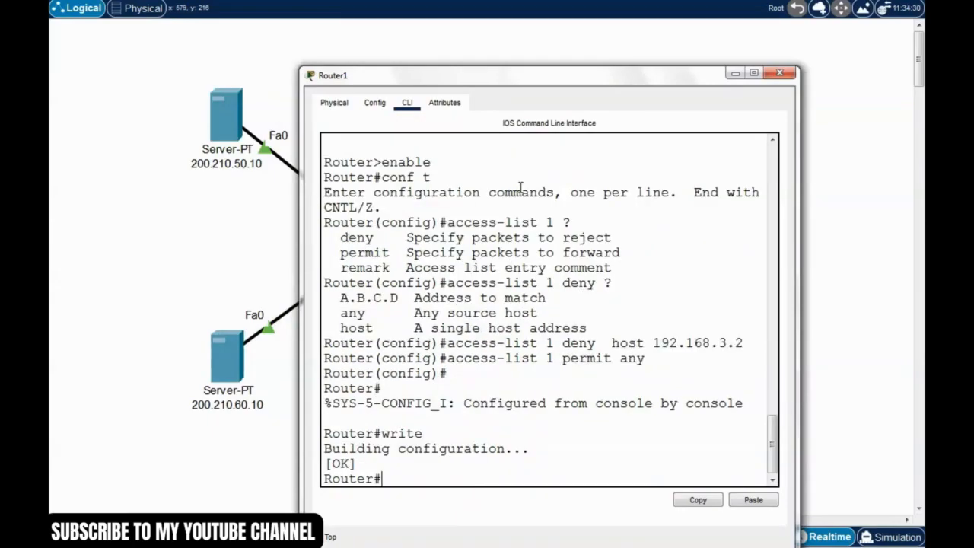
Step: Re-enter global configuration mode on Router1 with conf t and open interface g0/2 for configuration
drag(562, 80, 513, 430)
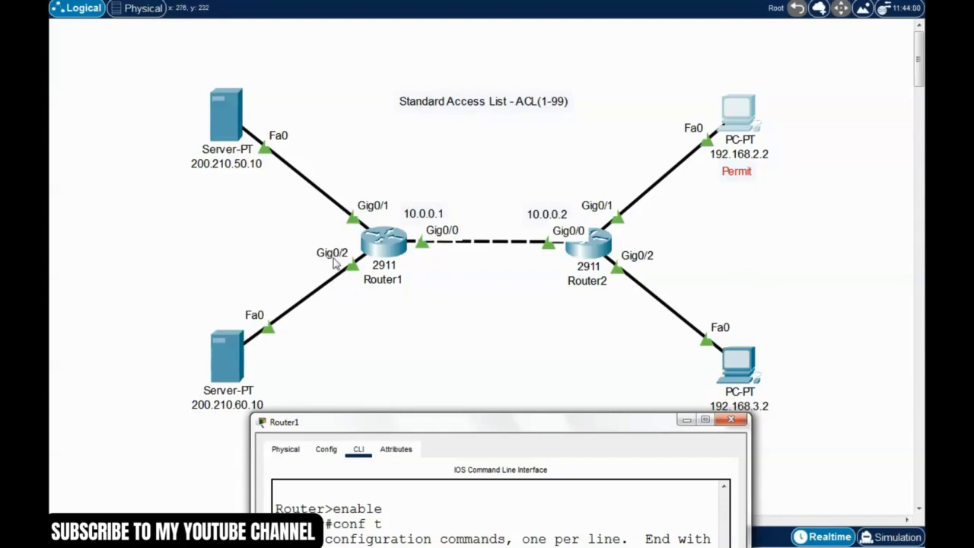
drag(487, 427, 660, 56)
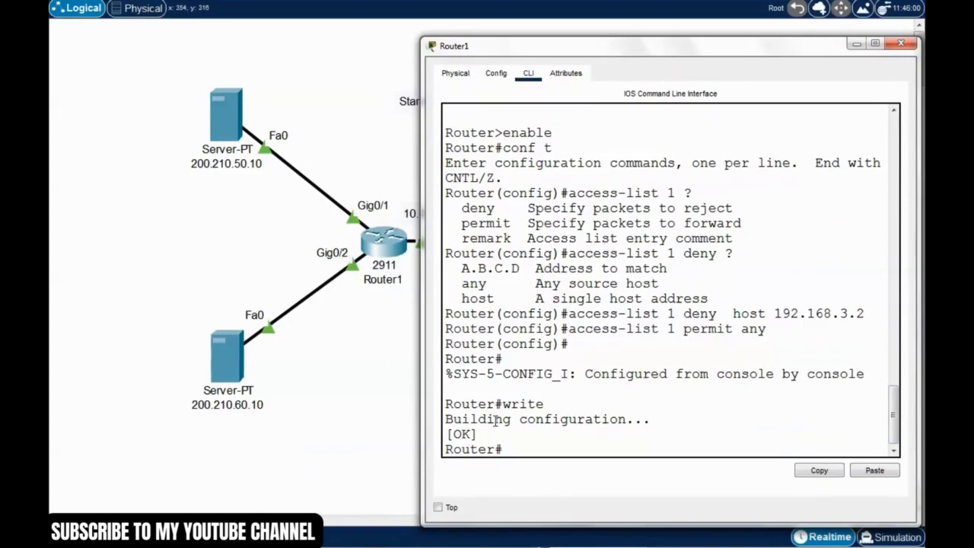
text(onf t)
key(Return)
text(int g0/2)
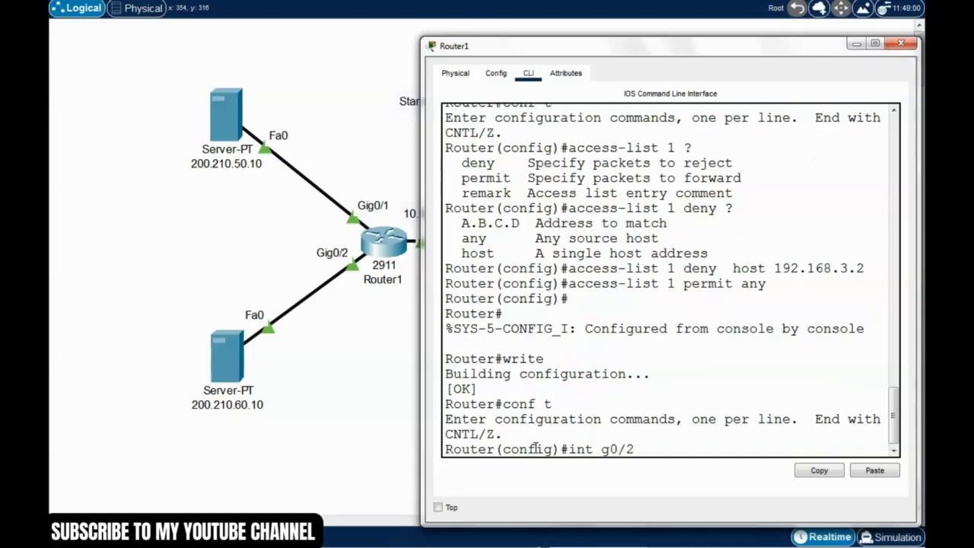
key(Return)
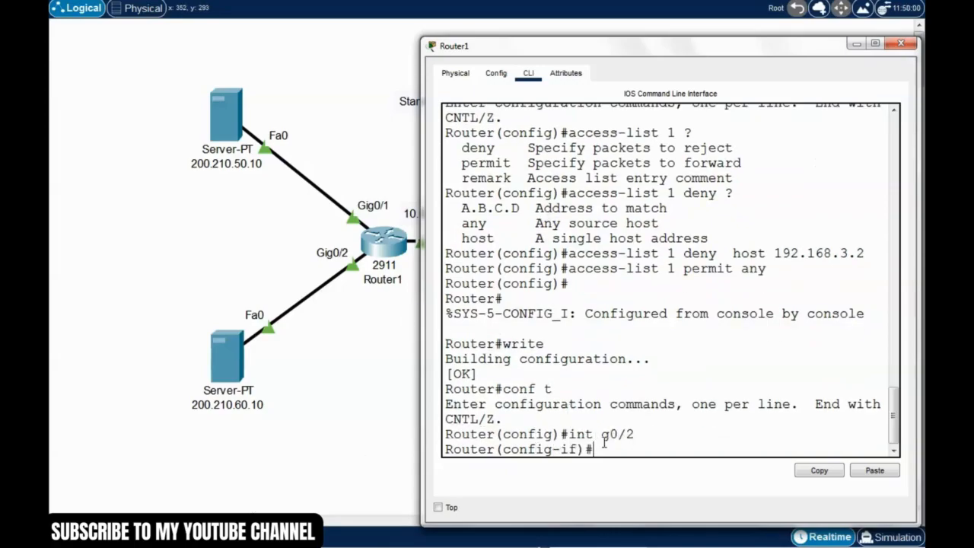
Step: Apply access list 1 outbound on interface g0/2 with ip access-group 1 out
drag(684, 47, 671, 45)
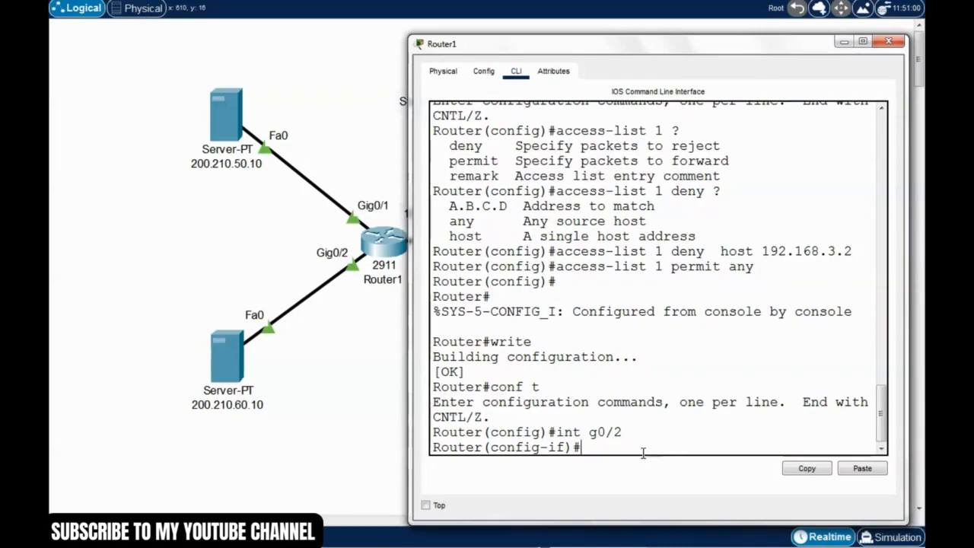
text(ip access-group 1 out)
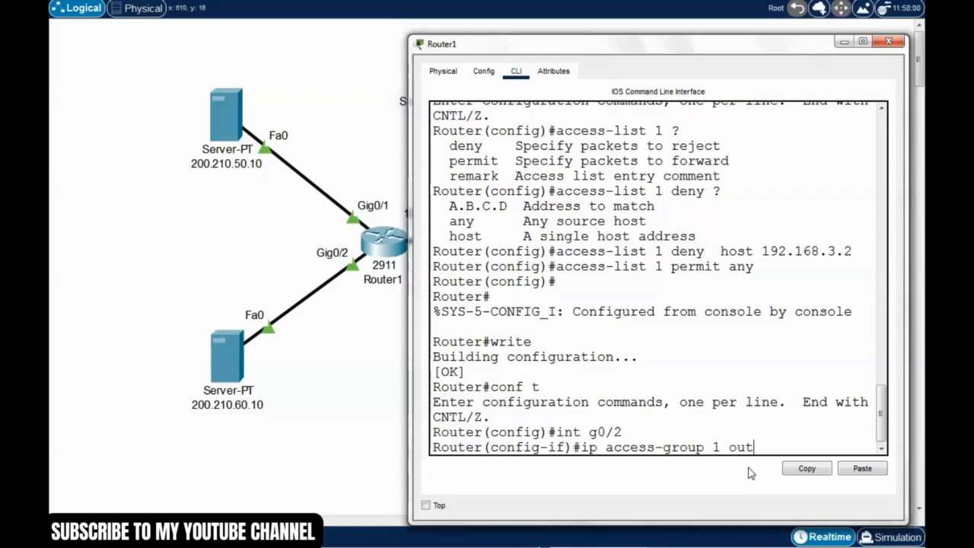
drag(620, 43, 629, 42)
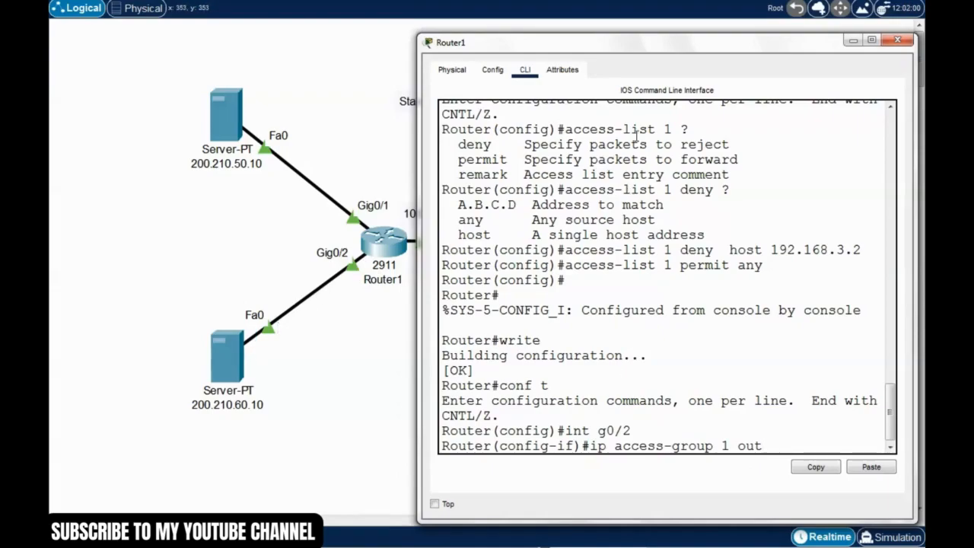
drag(680, 49, 668, 46)
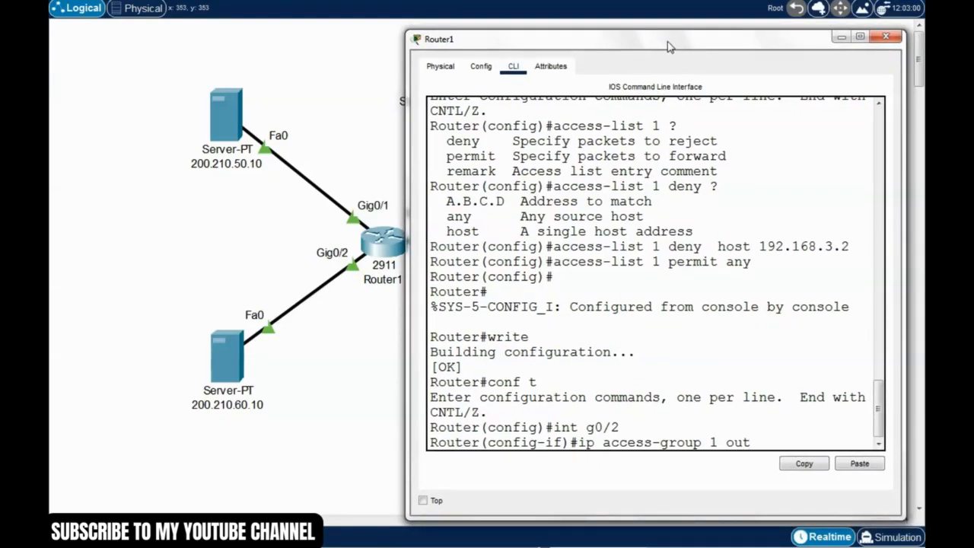
key(Return)
Step: Exit interface configuration mode on Router1 and save the configuration with write
key(ctrl+z)
key(Return)
text(wri)
key(Return)
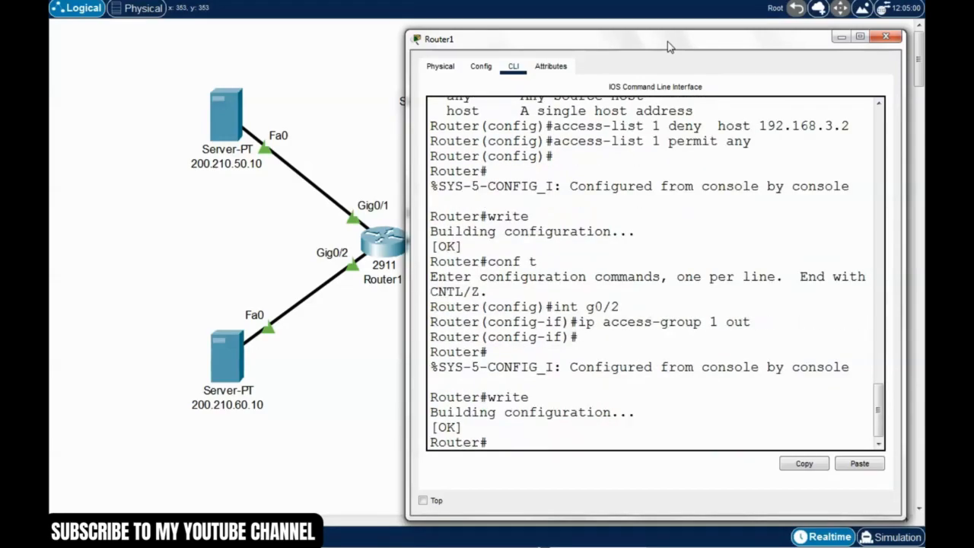
Step: Display Router1's running configuration with show run and page through it to the end
text(show run)
key(Return)
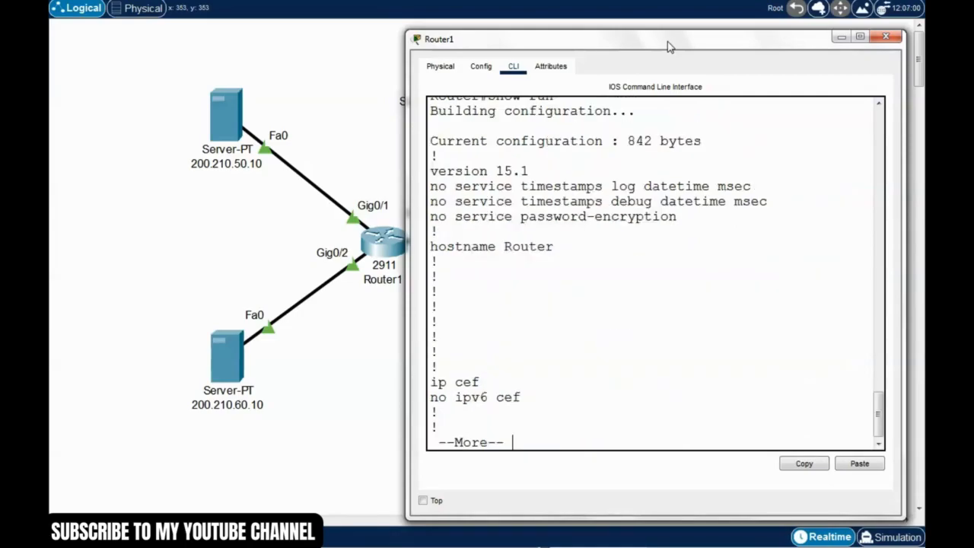
drag(635, 38, 469, 14)
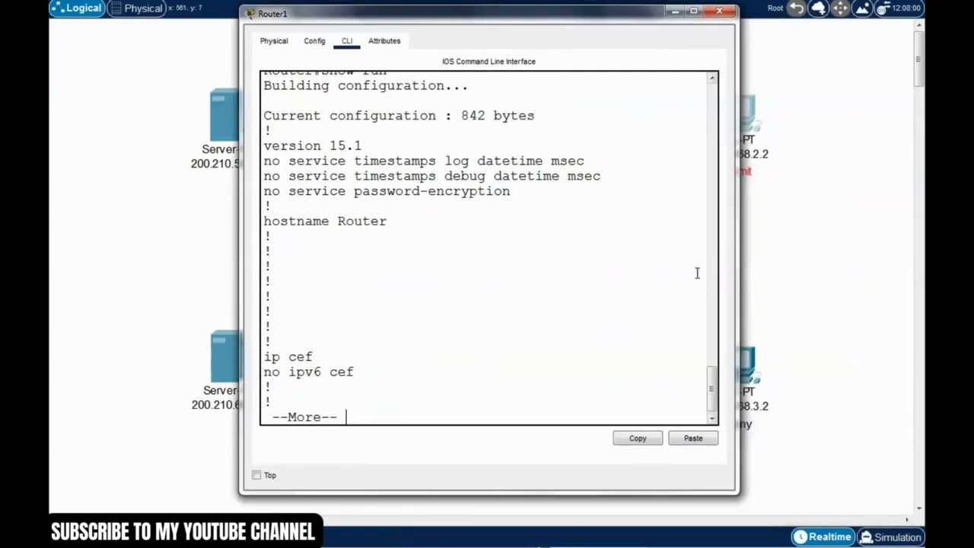
key(space)
key(space)
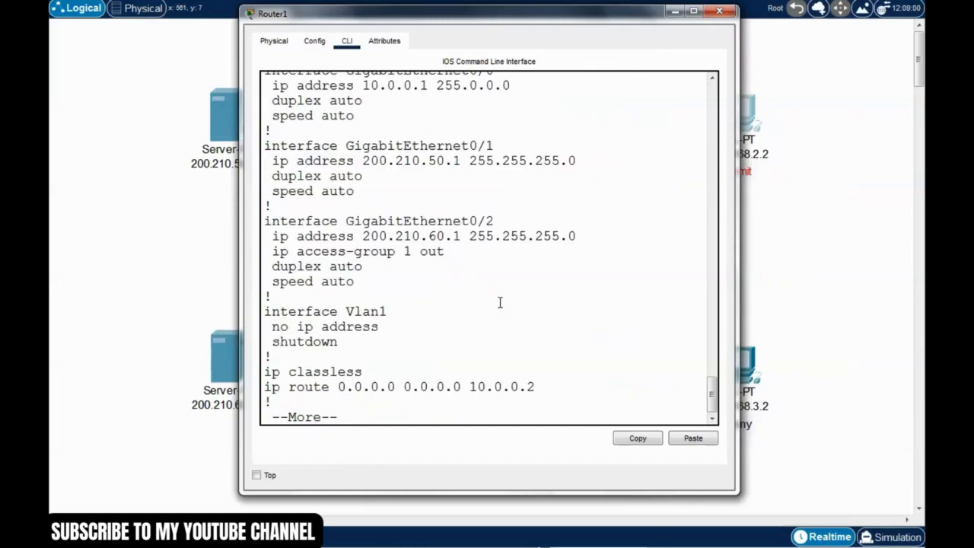
key(space)
Step: Check the access-list 1 deny and permit entries in Router1's running configuration
scroll(500, 302, up, 5)
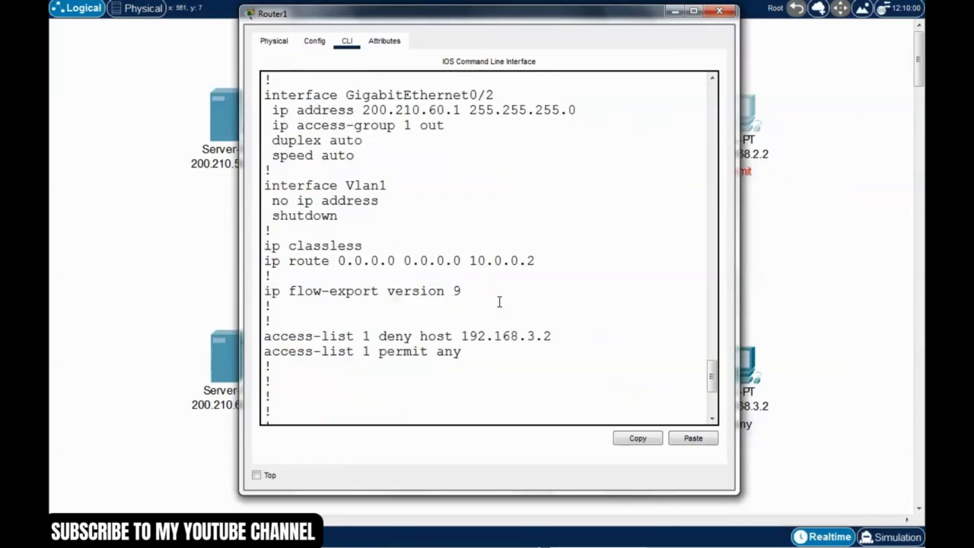
drag(462, 352, 270, 338)
drag(378, 336, 266, 355)
click(348, 368)
scroll(510, 293, up, 2)
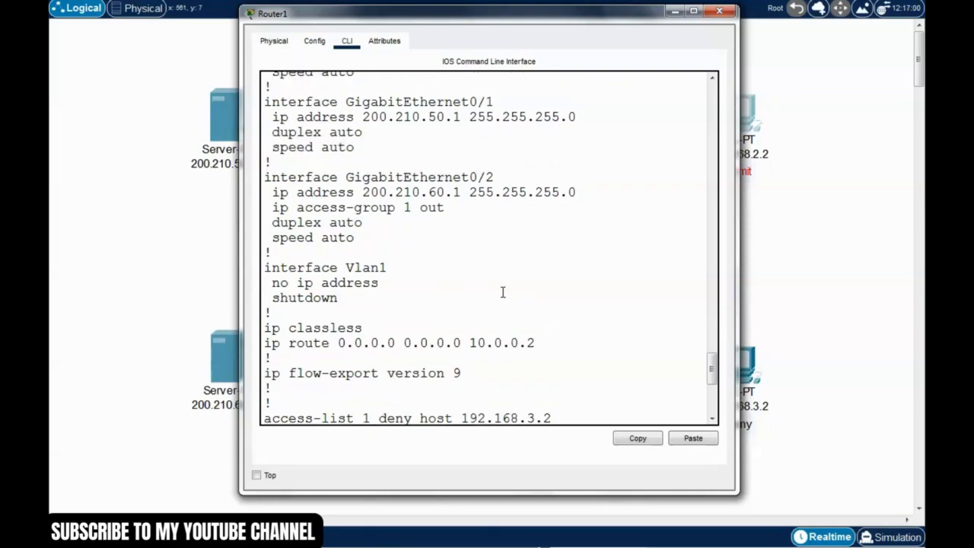
Step: Check the access-group line under interface GigabitEthernet0/2 in the running configuration, and close Router1's window
drag(542, 16, 668, 16)
click(440, 246)
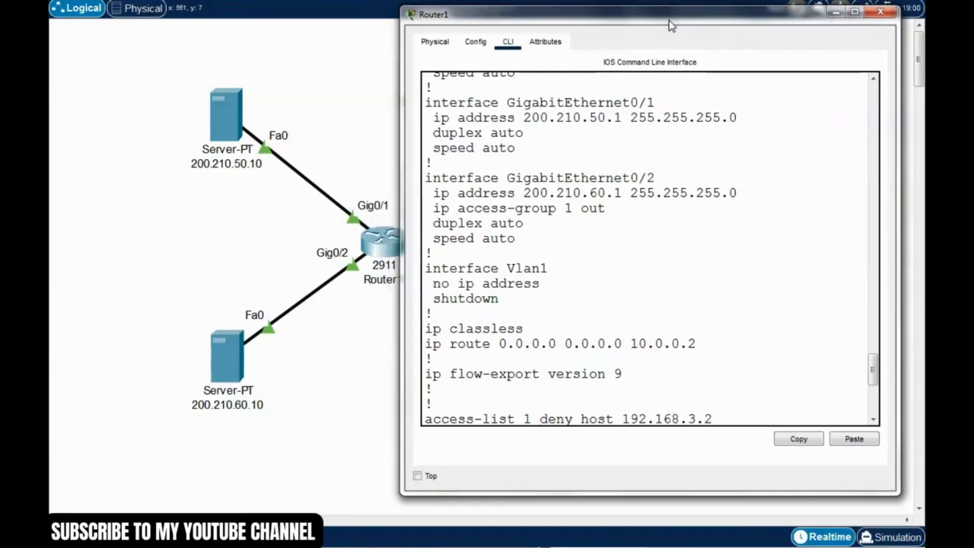
drag(653, 179, 498, 179)
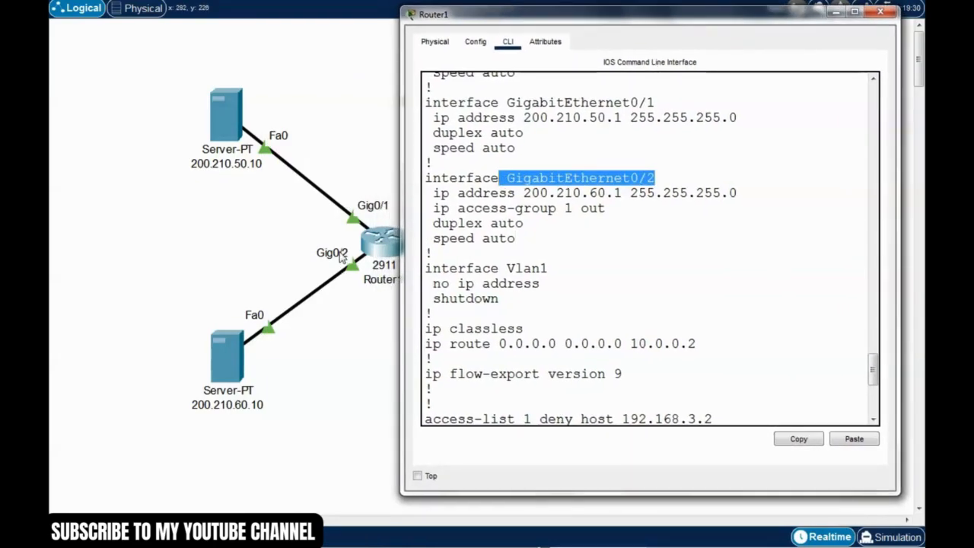
click(522, 223)
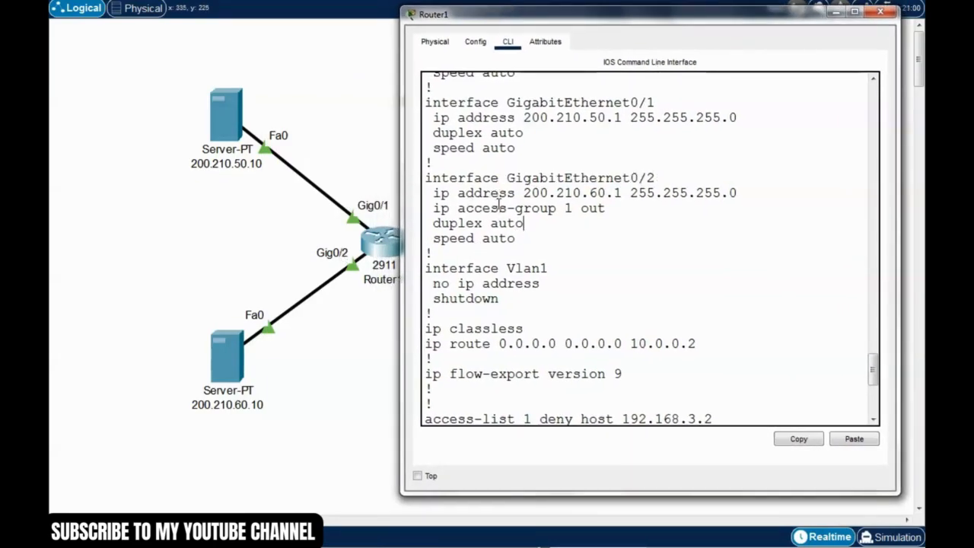
drag(433, 209, 483, 221)
drag(688, 19, 671, 11)
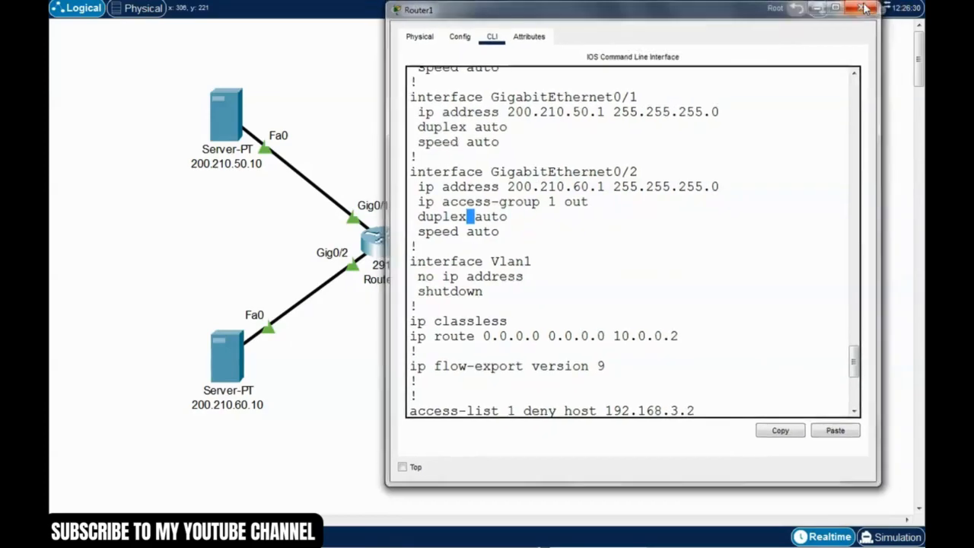
click(856, 10)
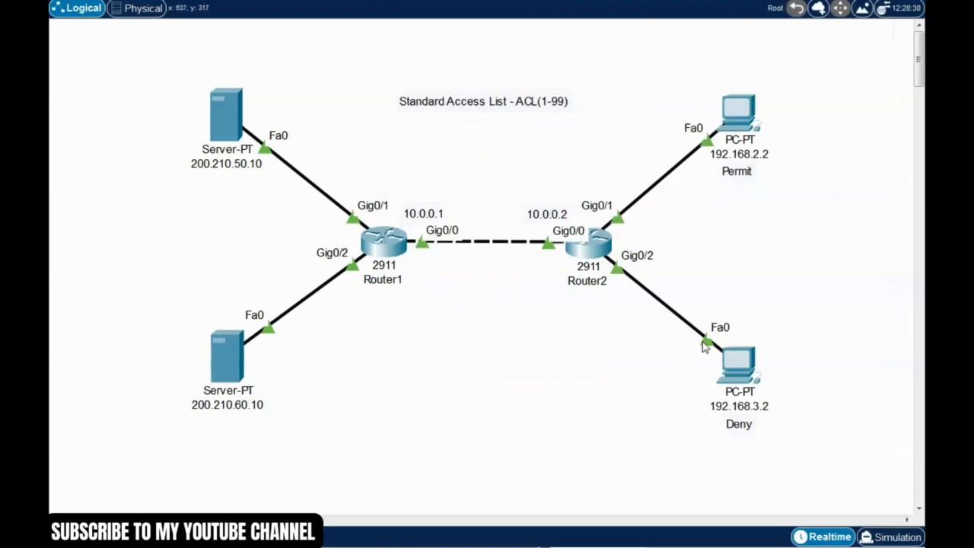
Step: Open the command prompt on PC 192.168.3.2 and ping the server at 200.210.60.10
click(750, 374)
drag(636, 82, 773, 41)
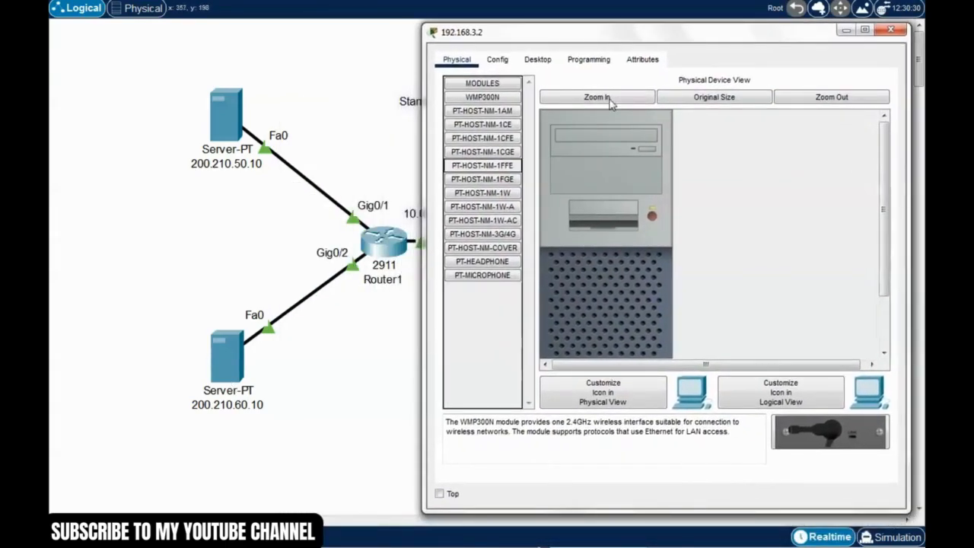
click(540, 60)
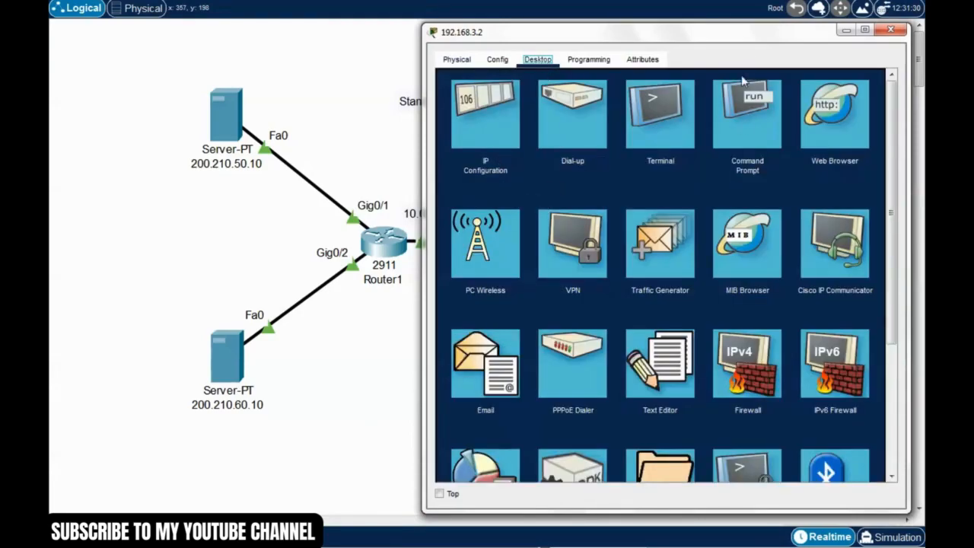
click(735, 145)
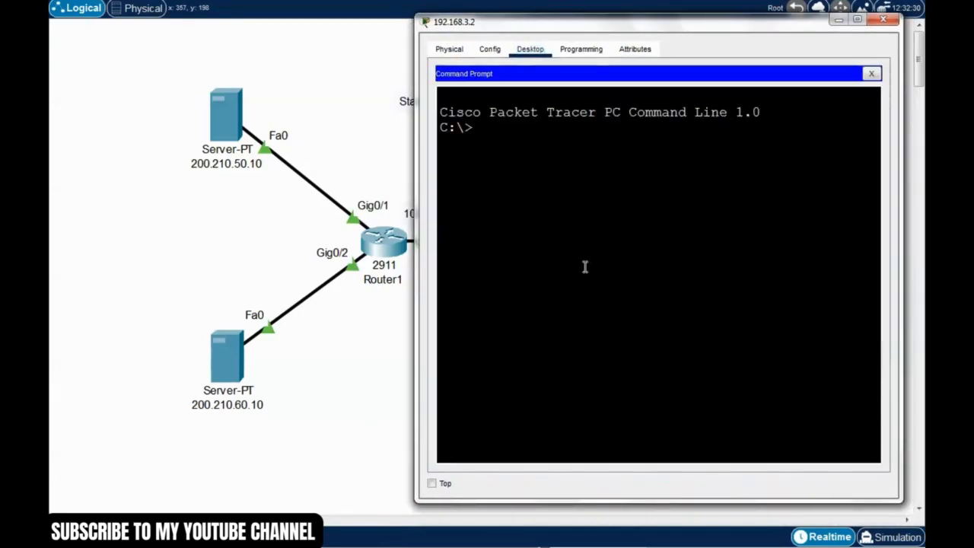
text(ping)
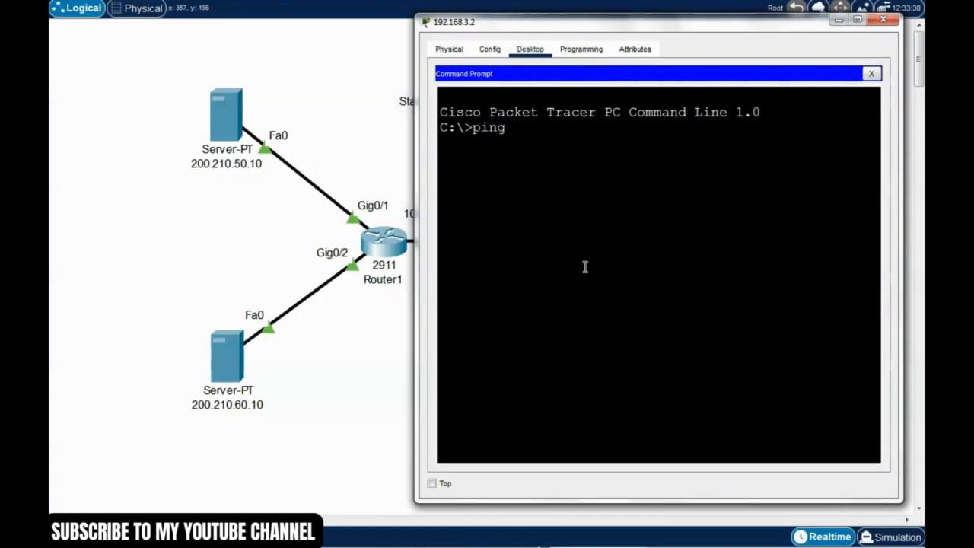
text( 200.210.60.10)
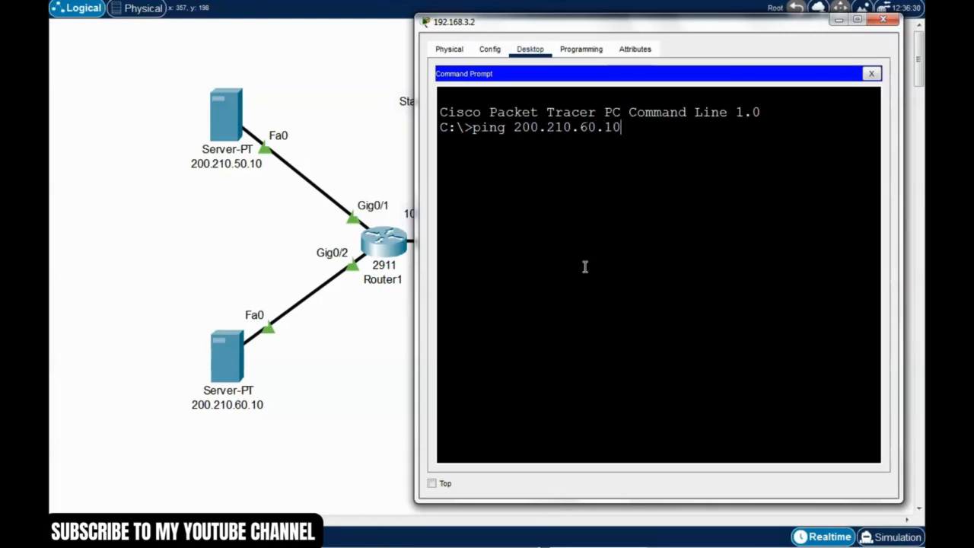
key(Return)
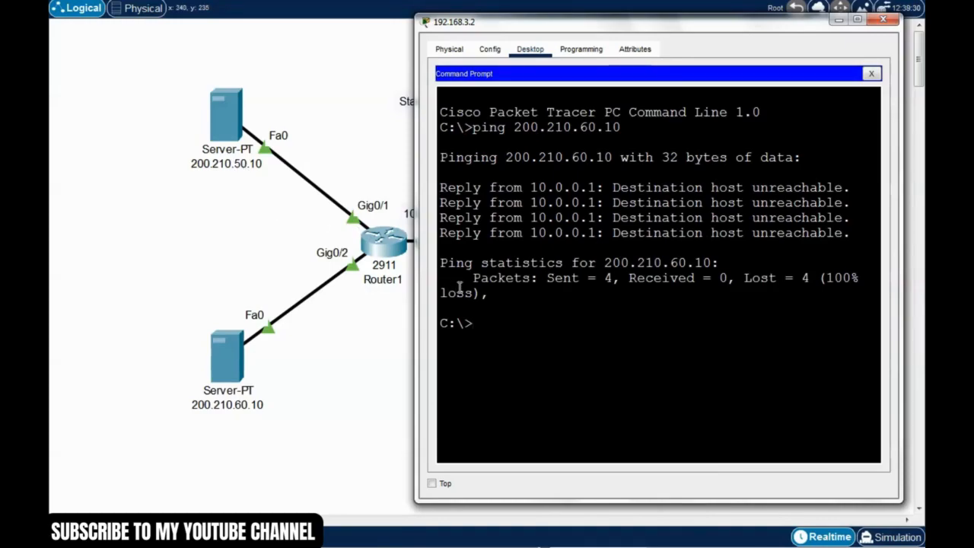
Step: Ping the server at 200.210.50.10 from PC 192.168.3.2, and close that PC's window
key(Up)
key(BackSpace)
key(BackSpace)
key(BackSpace)
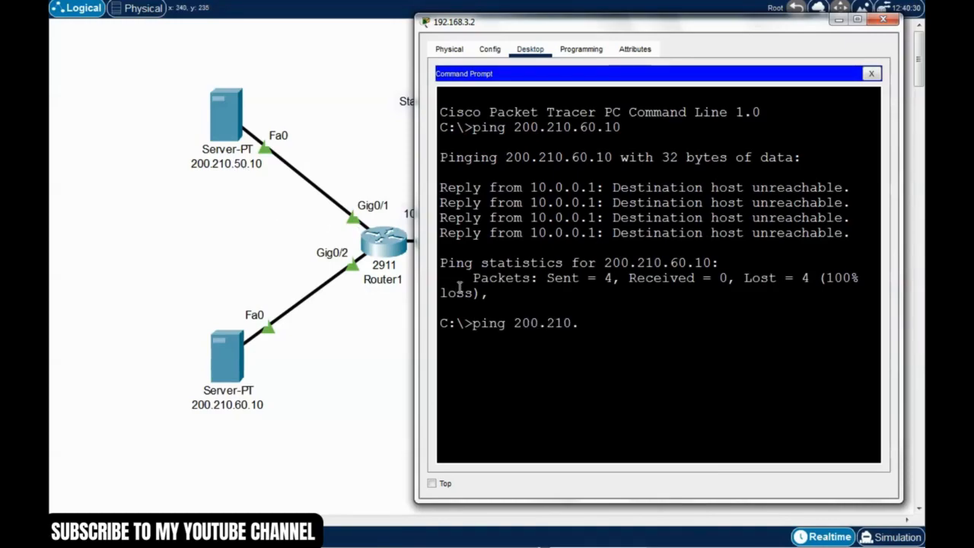
text(50.10)
key(Return)
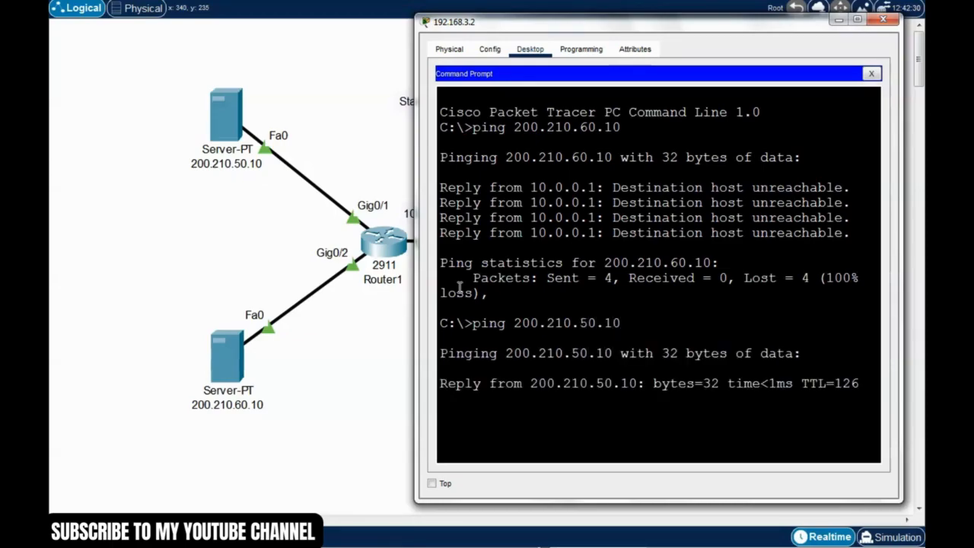
drag(668, 29, 659, 22)
click(875, 13)
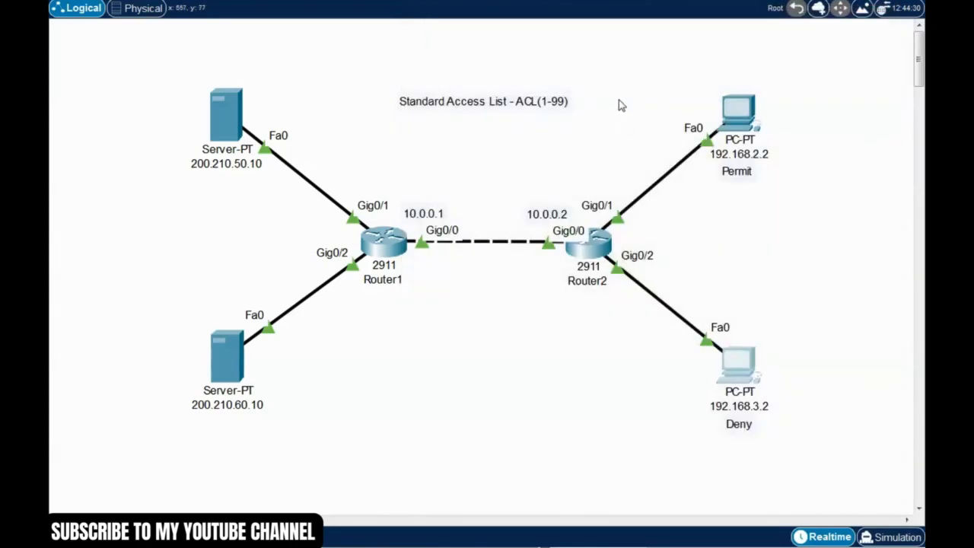
Step: Ping the server at 200.210.60.10 from the command prompt of PC 192.168.2.2
click(736, 112)
drag(621, 73, 703, 47)
click(742, 152)
scroll(863, 367, down, 3)
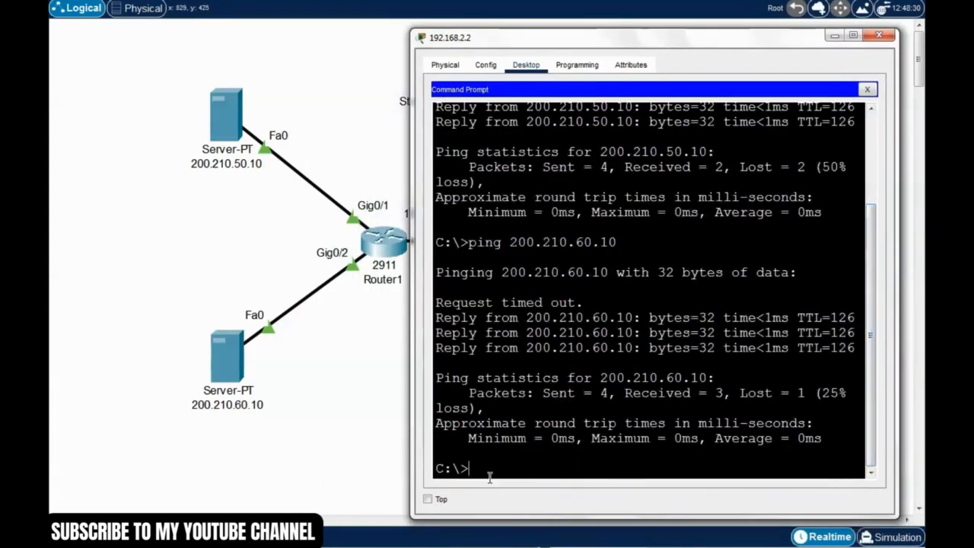
text(ping 200.210.60.10)
key(Return)
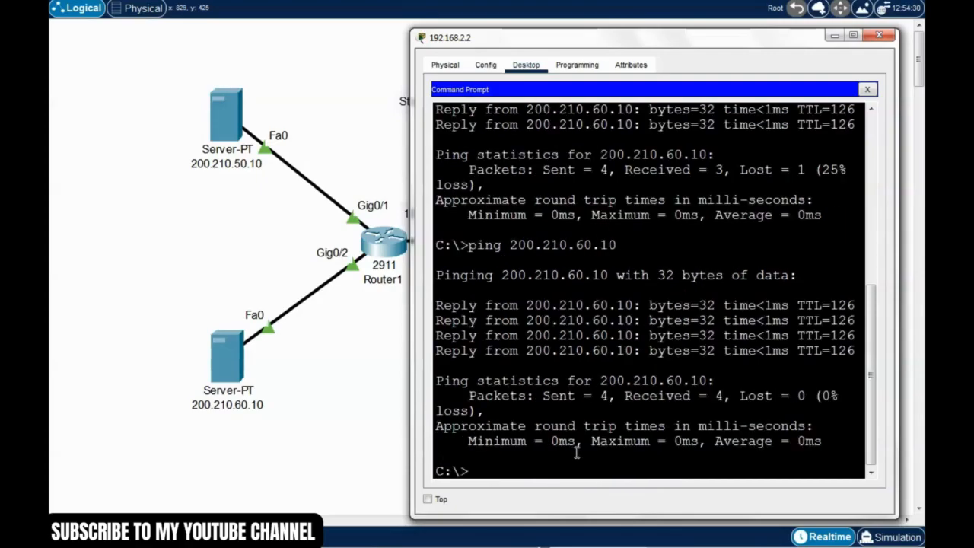
drag(703, 41, 621, 29)
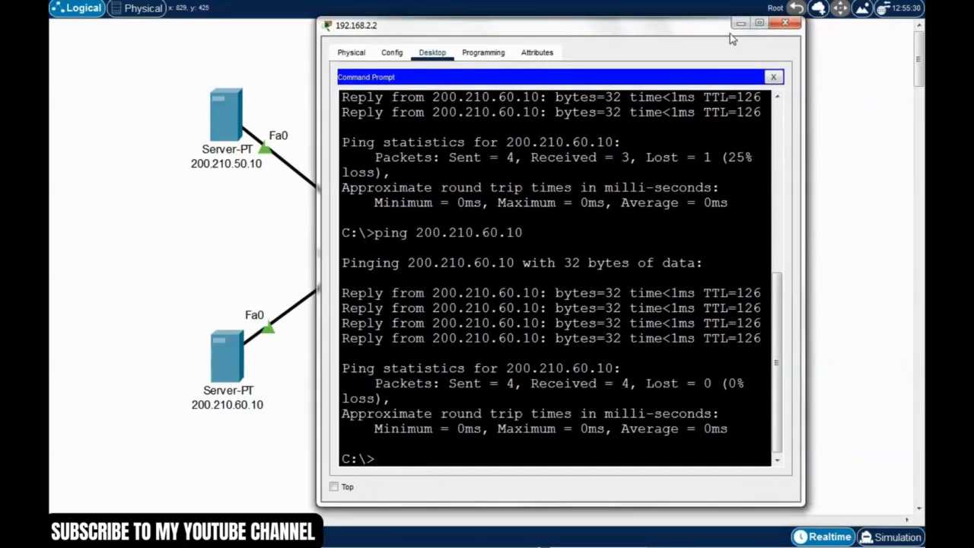